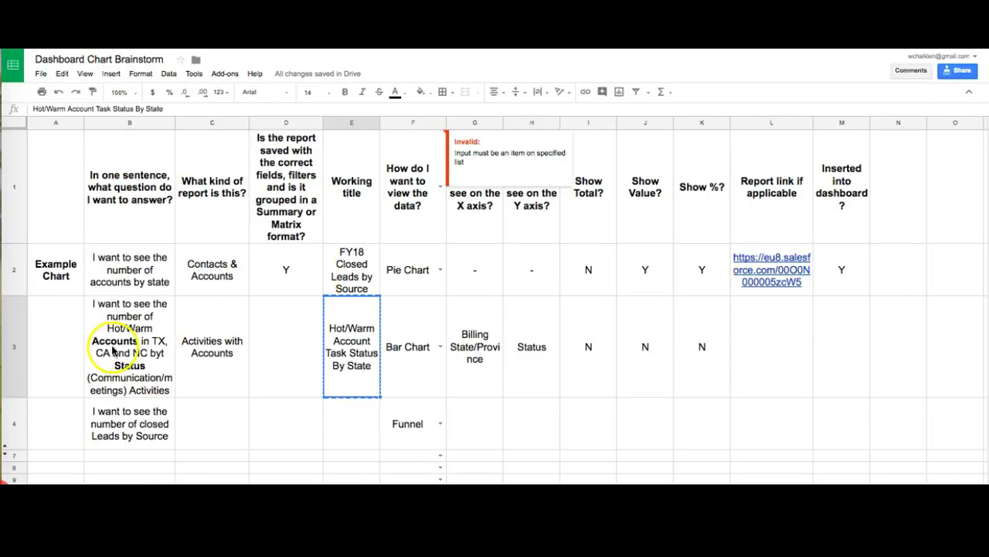
- Review the Hot/Warm account chart plan in row 3 of the Dashboard Chart Brainstorm sheet, including its question, title and axes
{"action": "left_click", "coordinate": [161, 346]}
{"action": "left_click_drag", "start_coordinate": [161, 347], "coordinate": [835, 364]}
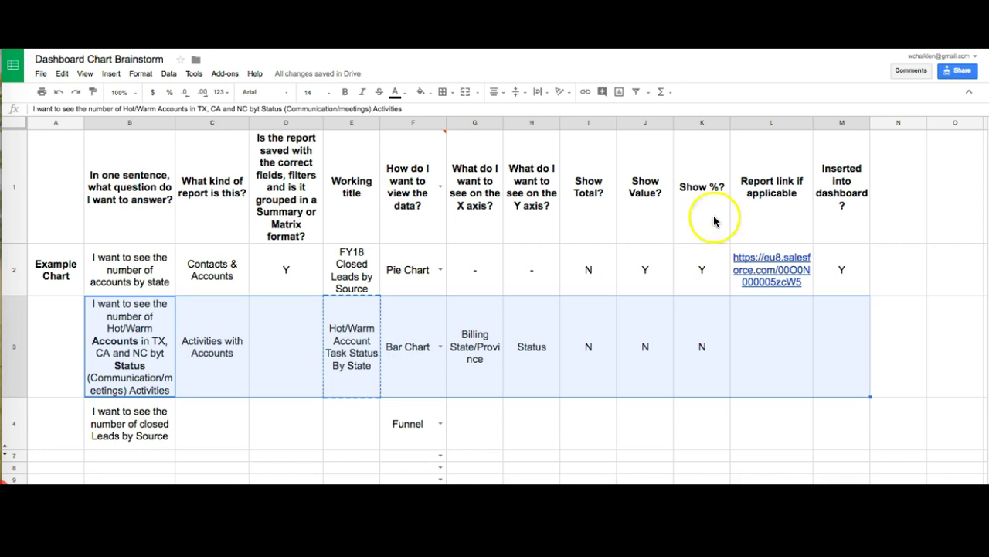
{"action": "left_click", "coordinate": [508, 23]}
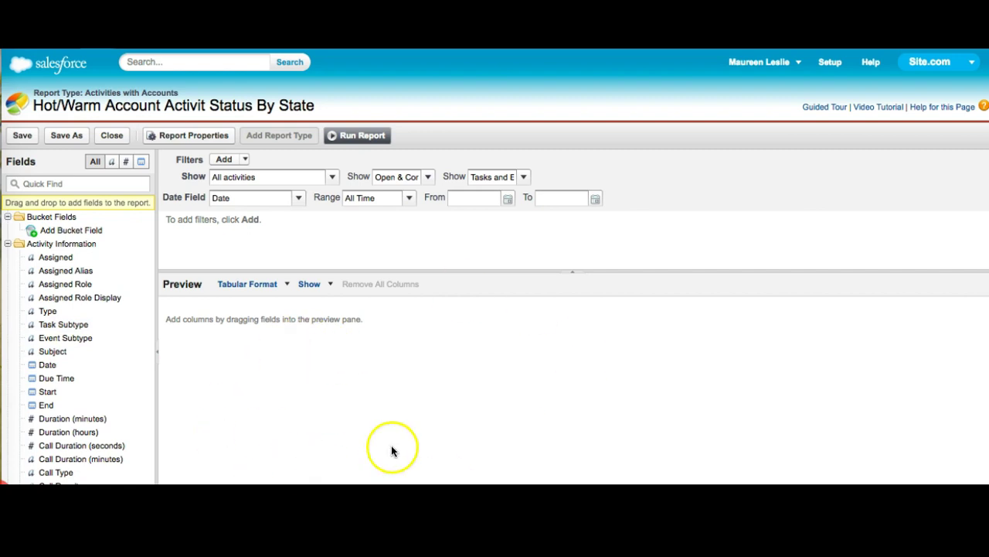
{"action": "left_click", "coordinate": [263, 23]}
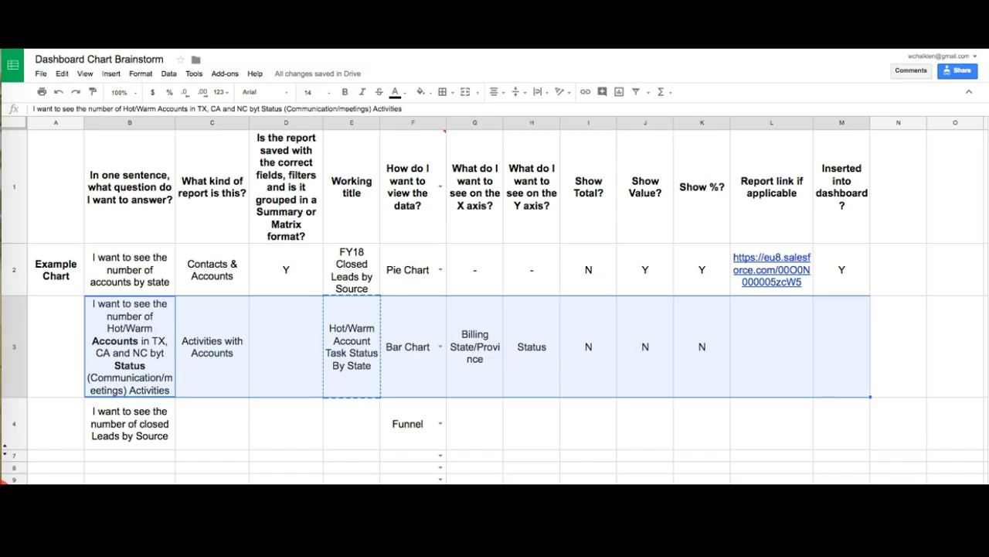
{"action": "left_click", "coordinate": [284, 353]}
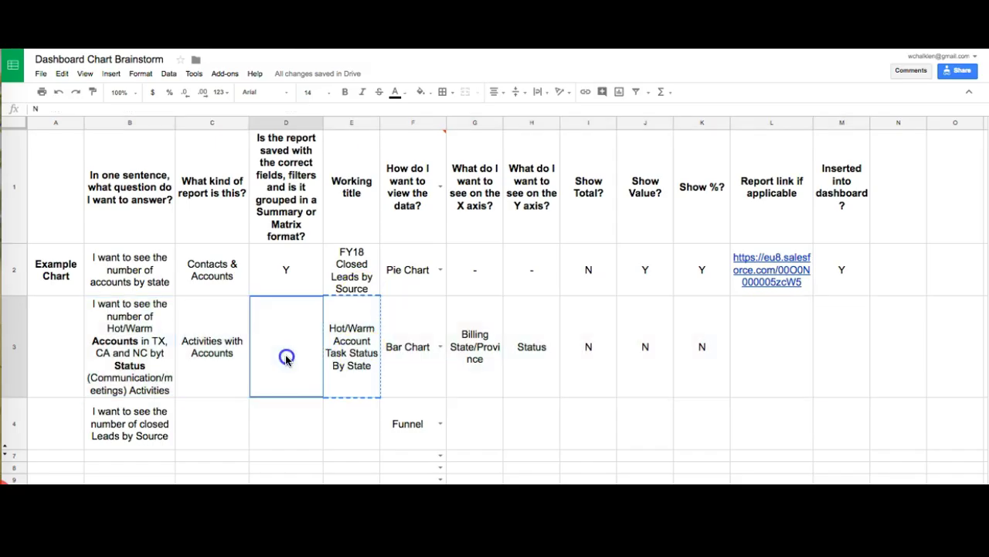
{"action": "left_click", "coordinate": [147, 353]}
{"action": "left_click", "coordinate": [353, 350]}
{"action": "left_click_drag", "start_coordinate": [702, 350], "coordinate": [155, 357]}
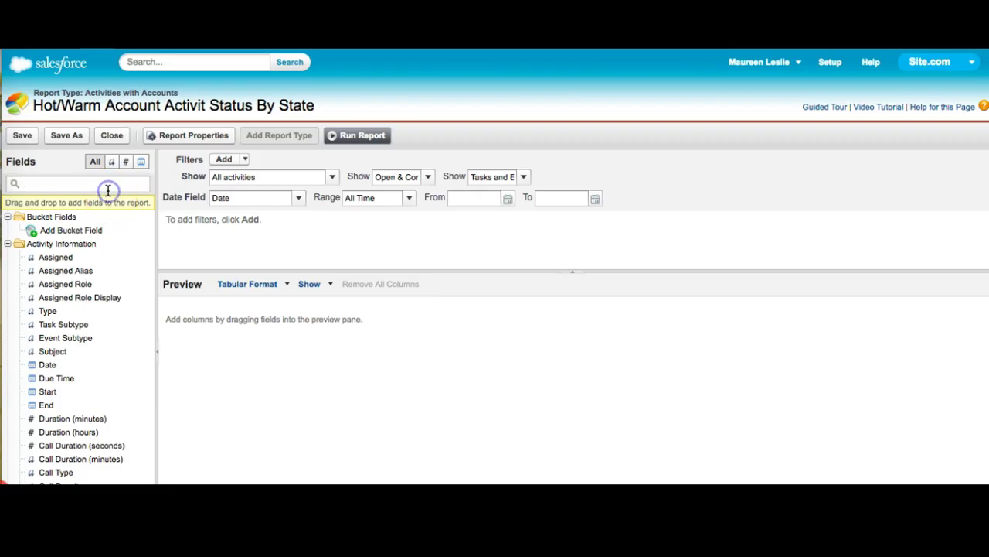
- In the Salesforce report builder, find the fields matching "state" and add Billing State/Province as the first report column
{"action": "left_click", "coordinate": [108, 190]}
{"action": "type", "text": "state"}
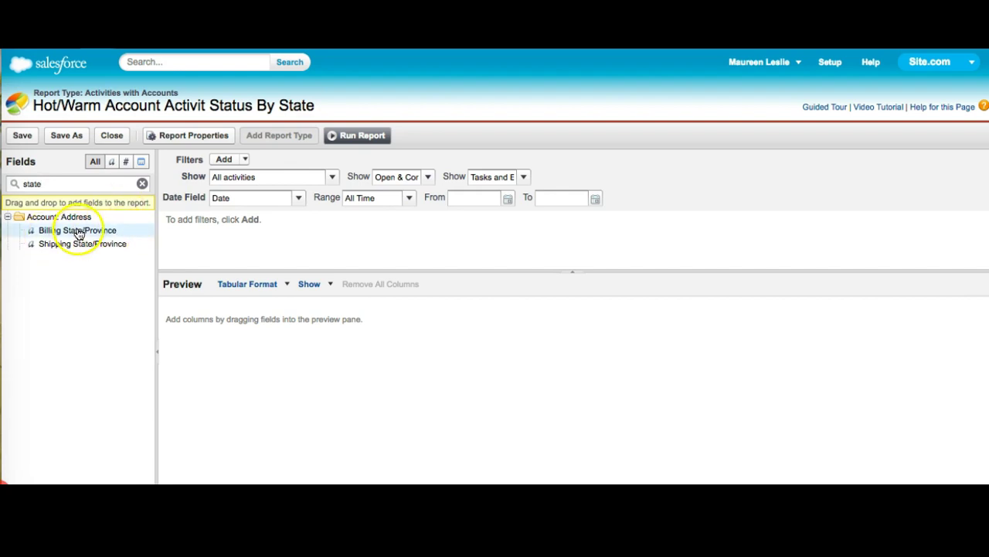
{"action": "left_click", "coordinate": [70, 233]}
{"action": "left_click_drag", "start_coordinate": [69, 233], "coordinate": [192, 336]}
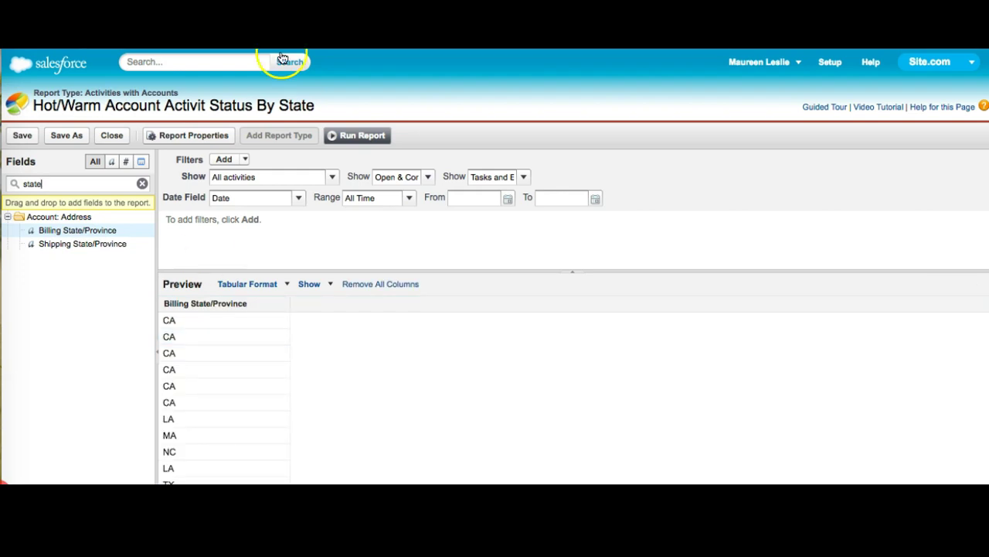
- Check the plan in the sheet, add the Status activity field as a column after Billing State/Province, and look through the preview rows
{"action": "key", "text": "ctrl+Tab"}
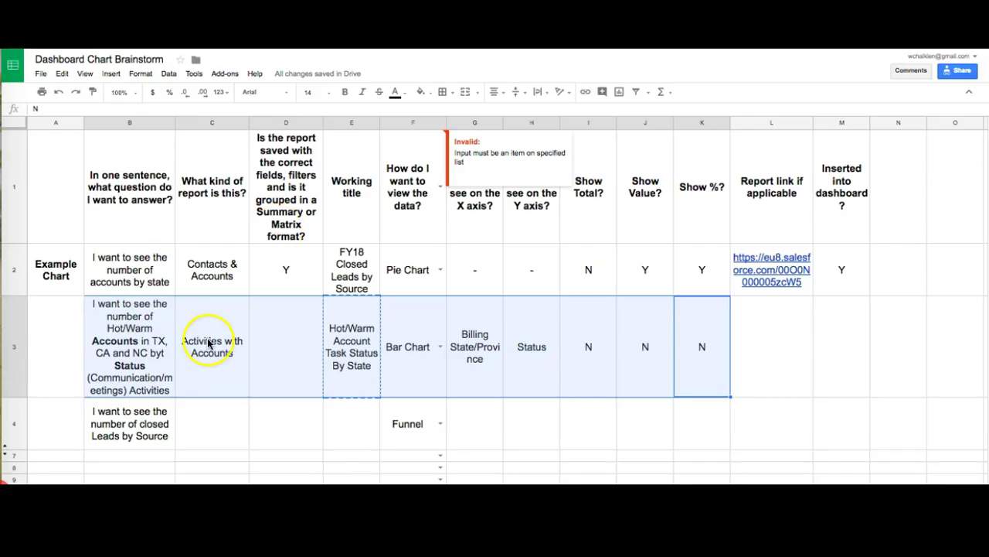
{"action": "key", "text": "ctrl+Tab"}
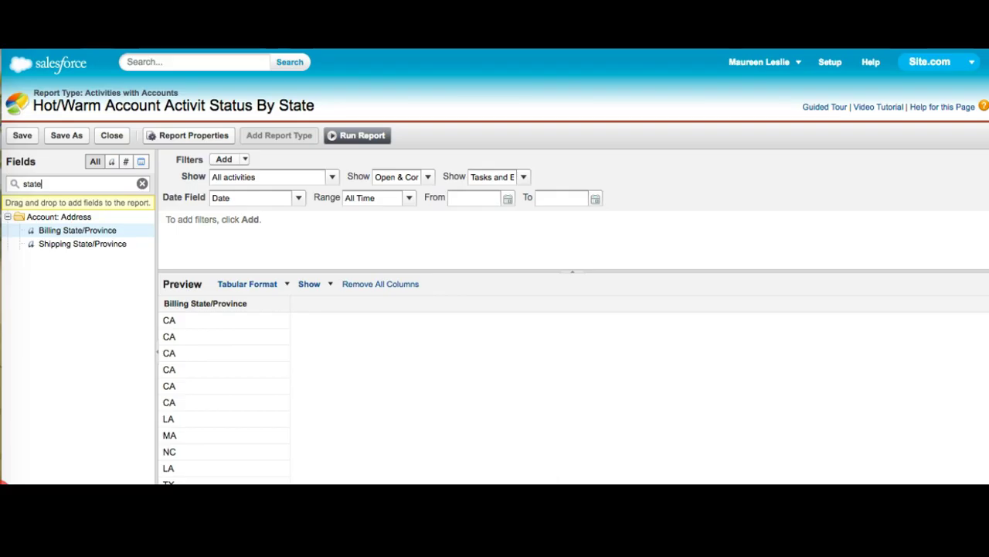
{"action": "left_click_drag", "start_coordinate": [36, 183], "coordinate": [24, 184]}
{"action": "type", "text": "stat"}
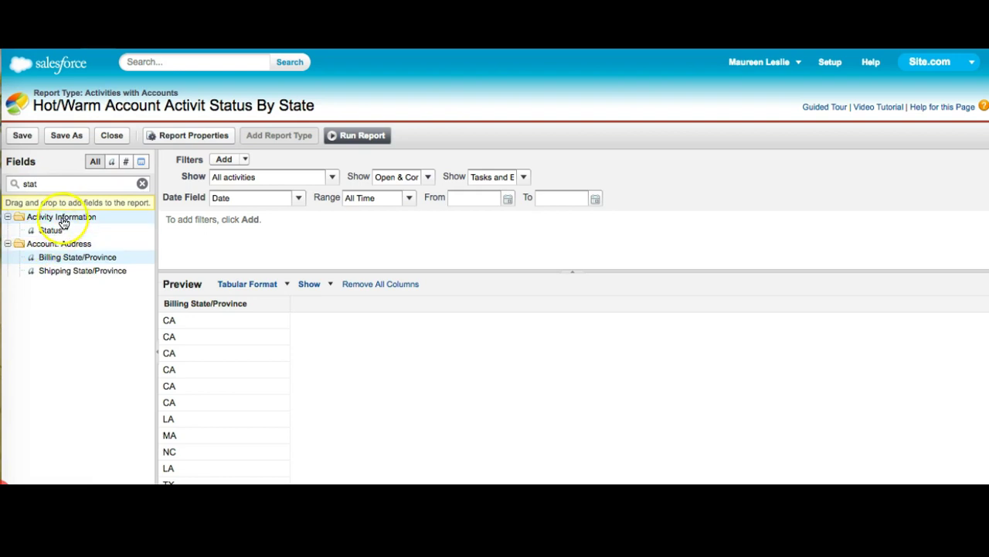
{"action": "left_click_drag", "start_coordinate": [46, 230], "coordinate": [327, 303]}
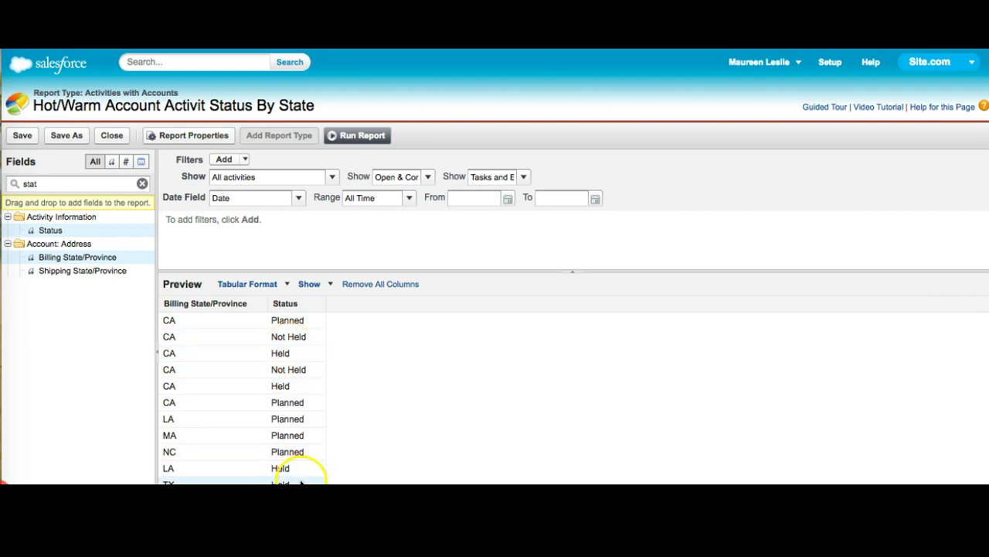
{"action": "scroll", "coordinate": [305, 402], "scroll_direction": "down", "scroll_amount": 3}
{"action": "scroll", "coordinate": [306, 400], "scroll_direction": "down", "scroll_amount": 5}
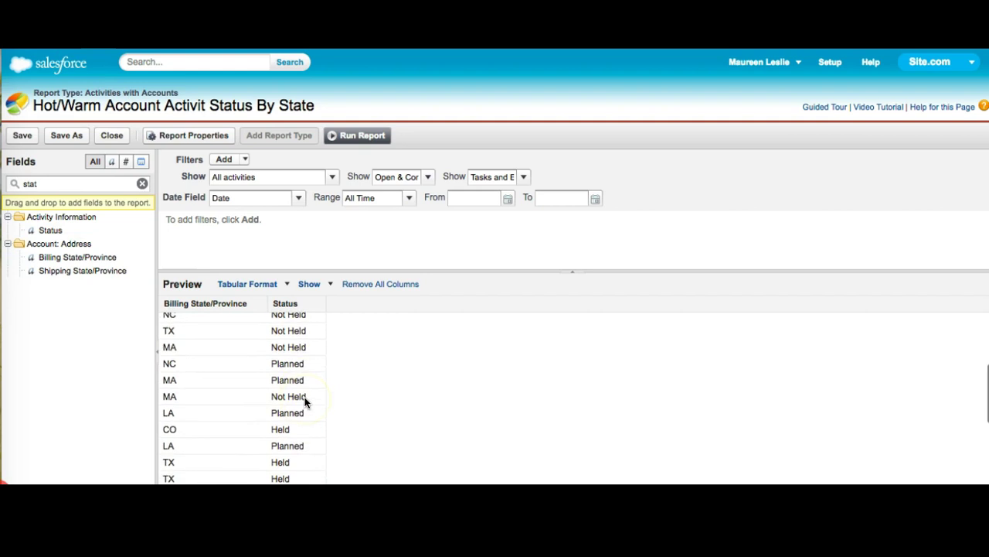
{"action": "scroll", "coordinate": [308, 464], "scroll_direction": "up", "scroll_amount": 8}
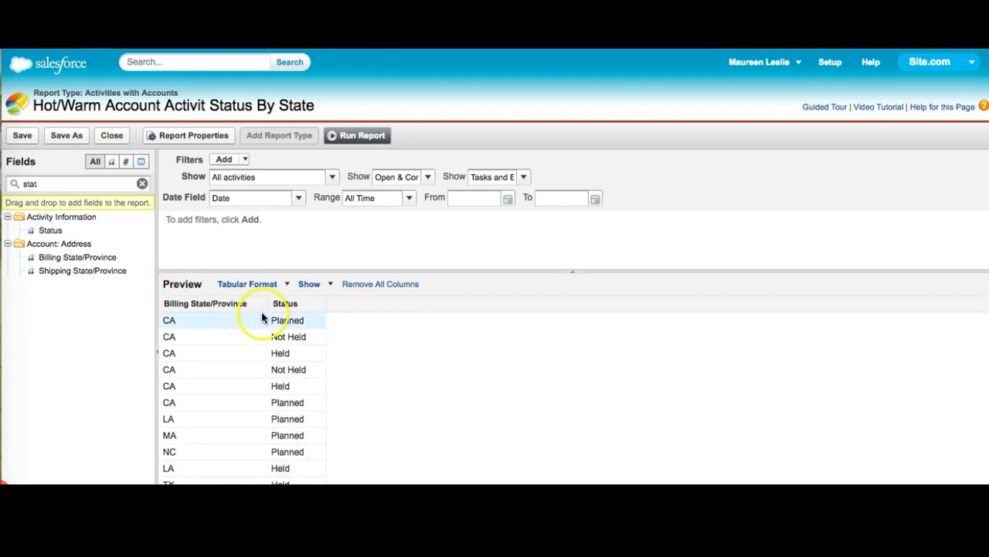
- Search the fields for "account", add Account Name as a column after Status, and clear the field search
{"action": "double_click", "coordinate": [68, 184]}
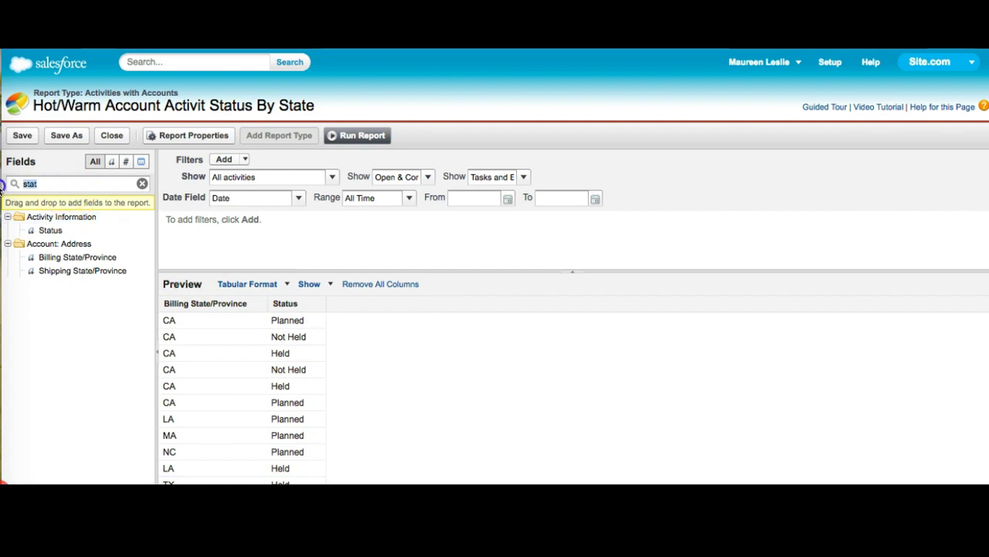
{"action": "key", "text": "BackSpace"}
{"action": "type", "text": "account"}
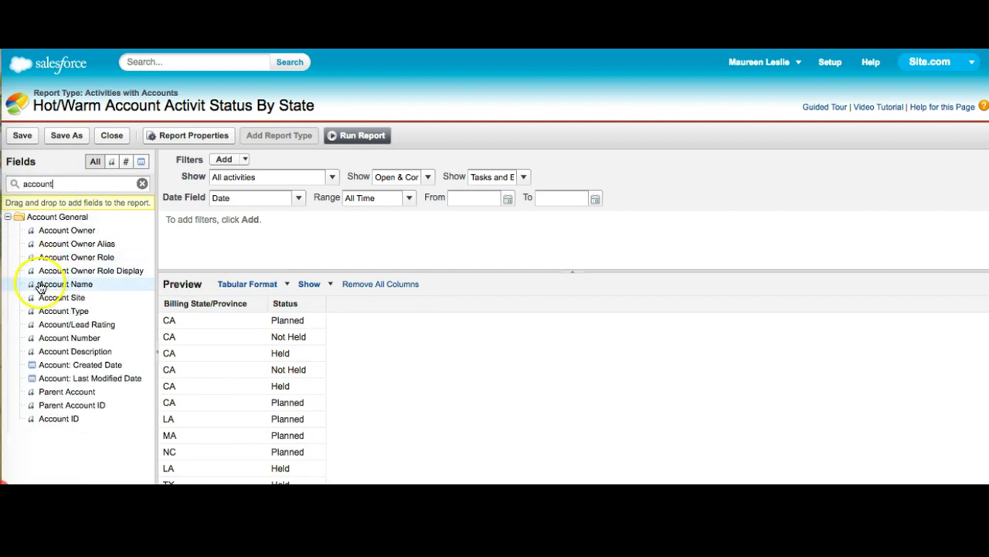
{"action": "left_click_drag", "start_coordinate": [32, 284], "coordinate": [392, 306]}
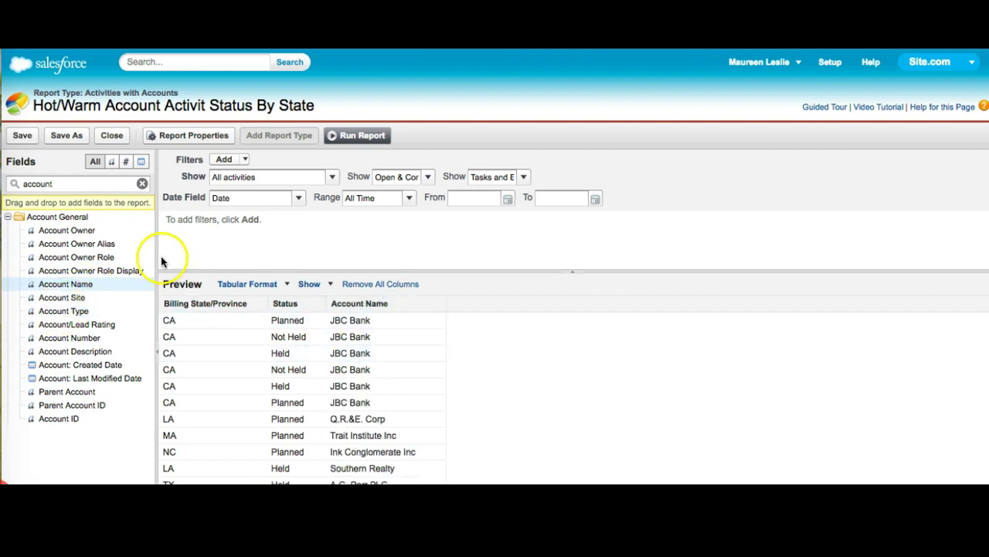
{"action": "left_click_drag", "start_coordinate": [53, 184], "coordinate": [18, 184]}
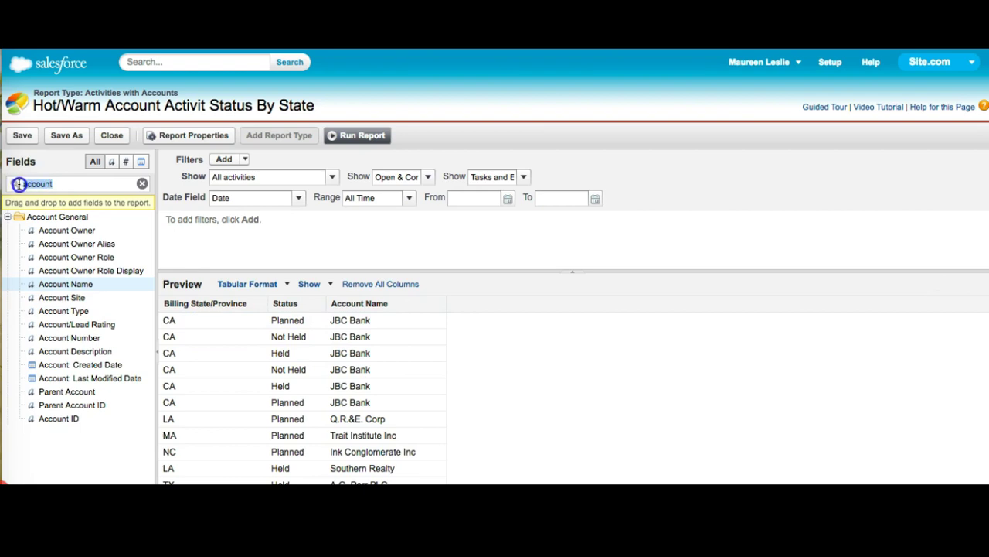
{"action": "key", "text": "BackSpace"}
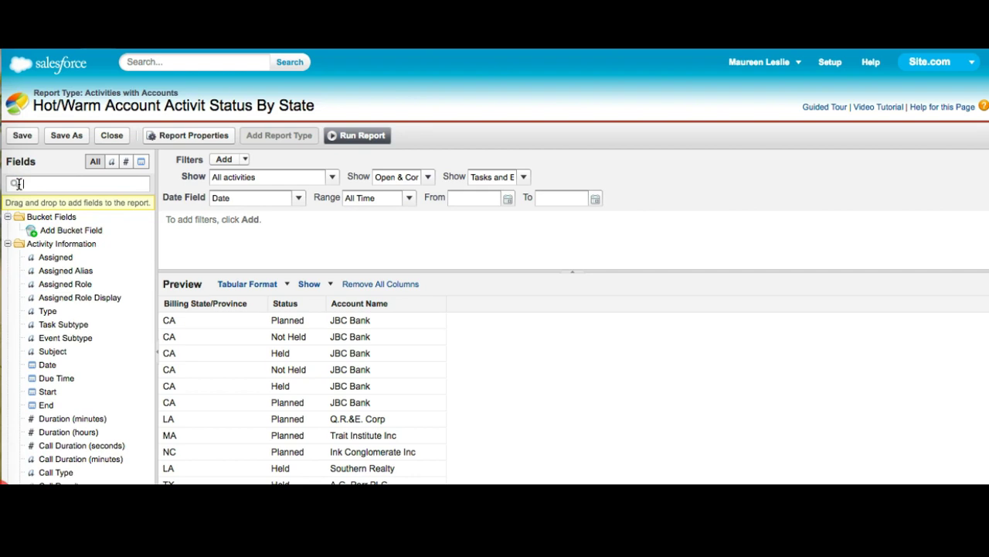
{"action": "left_click", "coordinate": [17, 183]}
- Check the sheet's report format requirement in column D and change the Salesforce report from Tabular to Summary format
{"action": "left_click", "coordinate": [309, 50]}
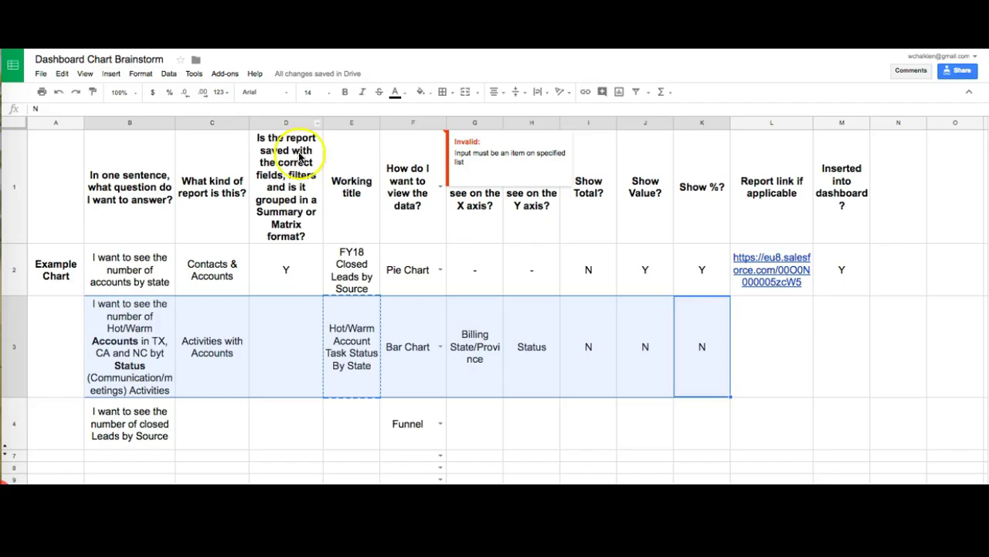
{"action": "left_click", "coordinate": [289, 274]}
{"action": "left_click", "coordinate": [289, 307]}
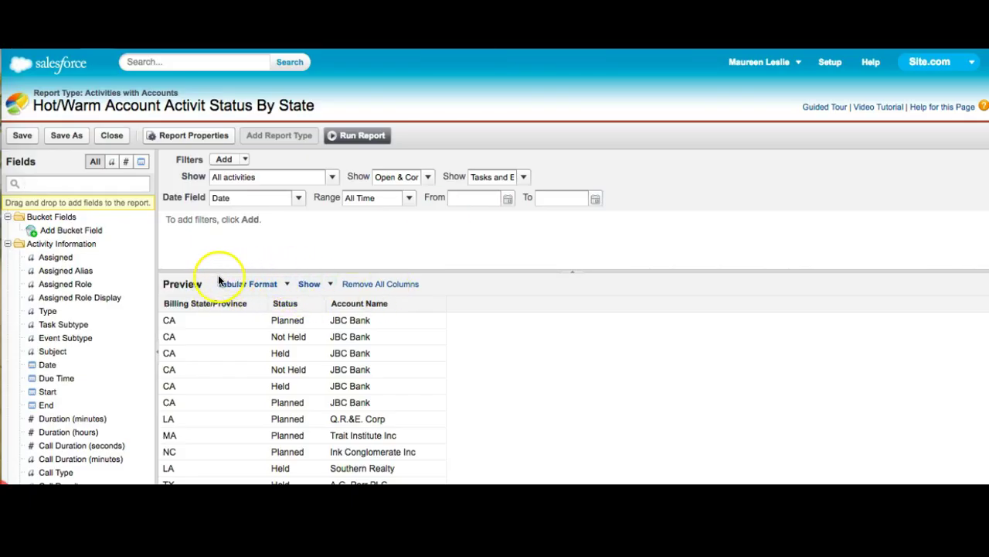
{"action": "left_click", "coordinate": [287, 283]}
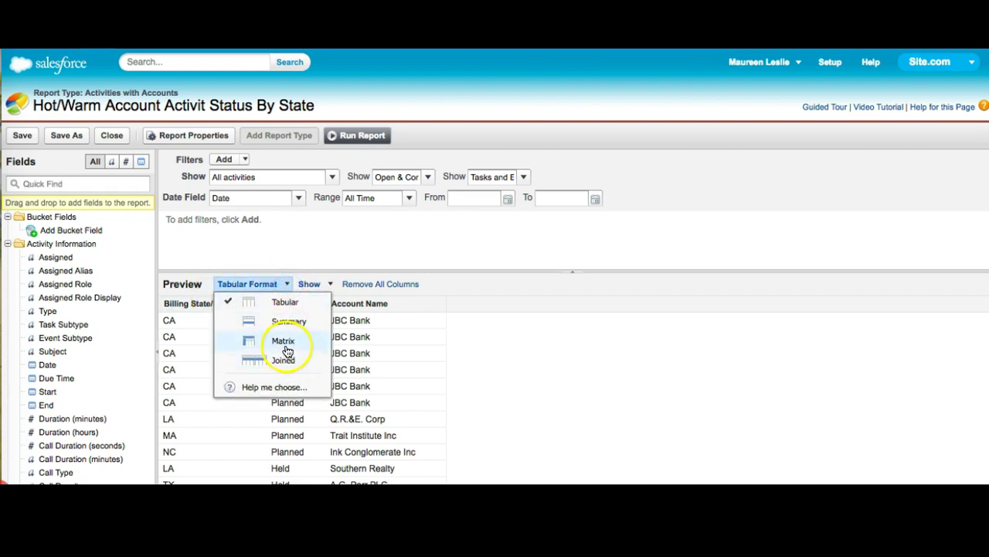
{"action": "left_click", "coordinate": [288, 325]}
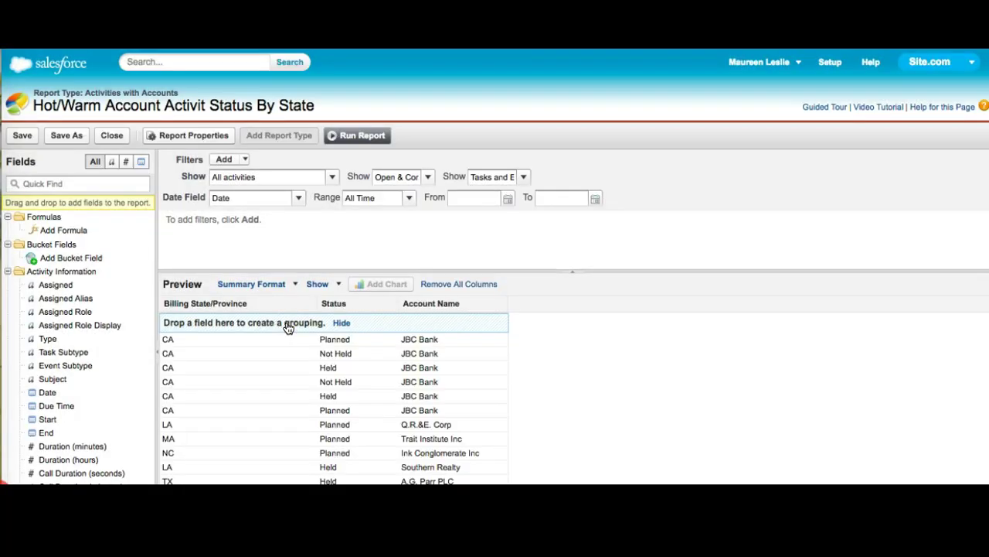
- Group the report by Billing State/Province and by Status within each state, and compare the groupings with the sheet's planned axes
{"action": "left_click", "coordinate": [243, 331]}
{"action": "left_click_drag", "start_coordinate": [194, 303], "coordinate": [197, 324]}
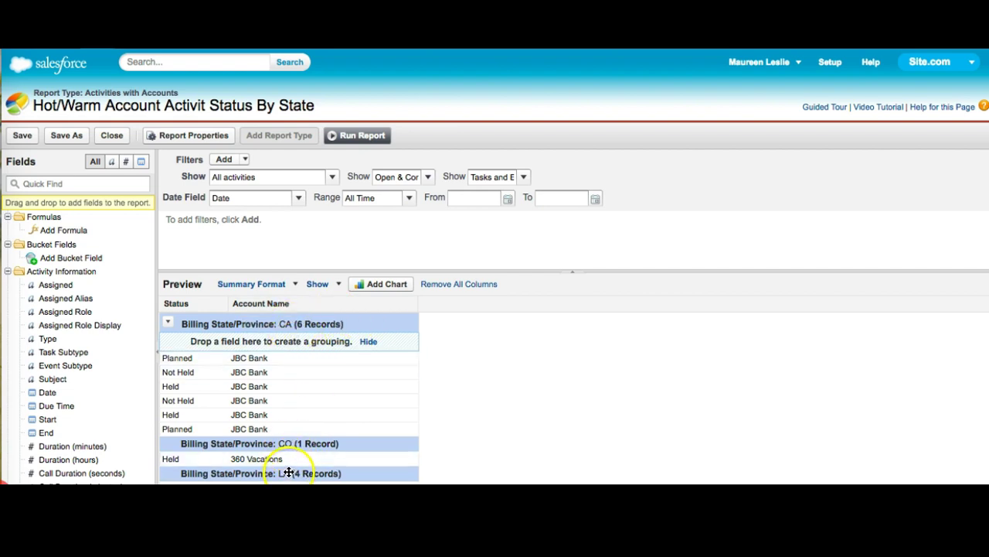
{"action": "left_click_drag", "start_coordinate": [184, 303], "coordinate": [203, 342]}
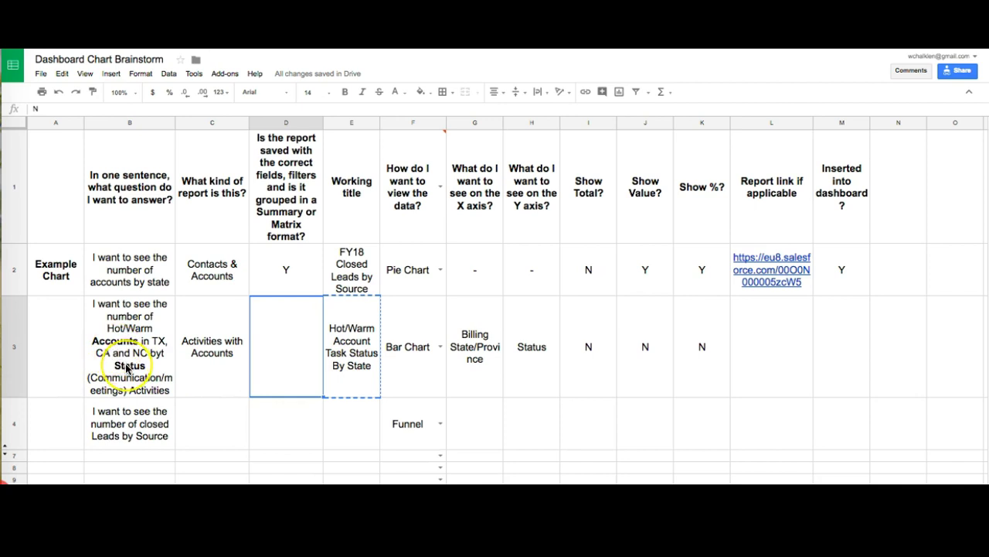
{"action": "left_click", "coordinate": [504, 357]}
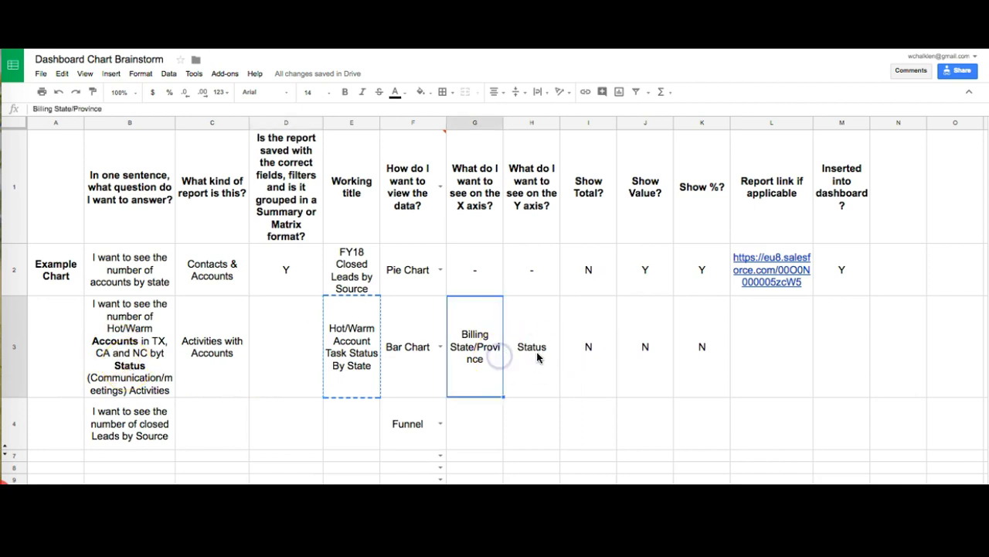
{"action": "left_click", "coordinate": [539, 356]}
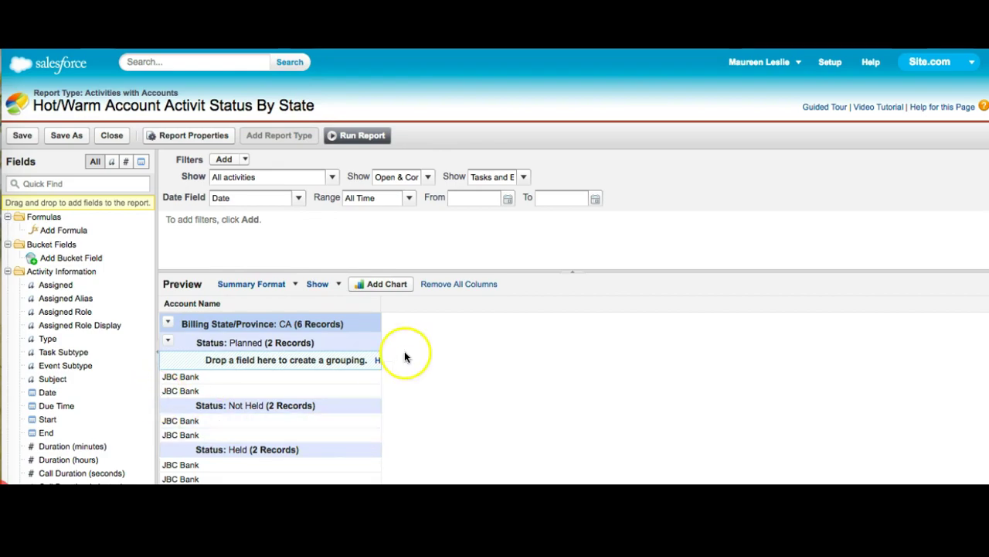
- Run the Salesforce report and look through the accounts listed under each state and status grouping
{"action": "left_click", "coordinate": [365, 135]}
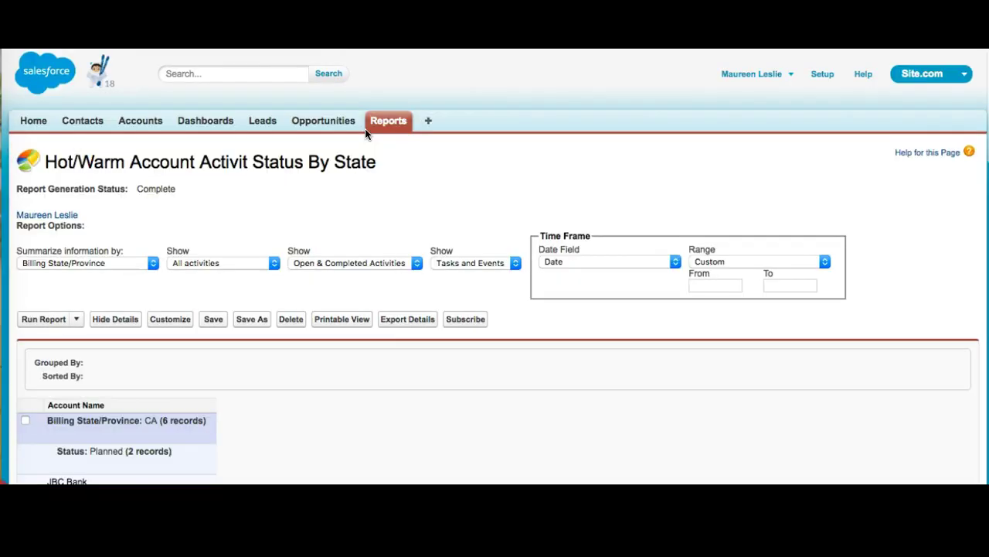
{"action": "scroll", "coordinate": [252, 429], "scroll_direction": "down", "scroll_amount": 3}
{"action": "scroll", "coordinate": [252, 431], "scroll_direction": "down", "scroll_amount": 10}
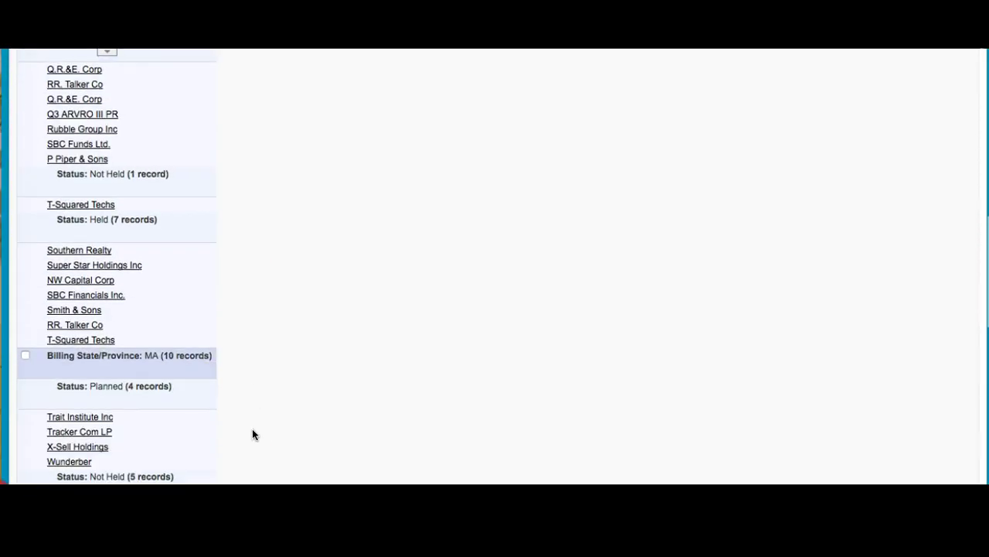
{"action": "scroll", "coordinate": [222, 424], "scroll_direction": "down", "scroll_amount": 3}
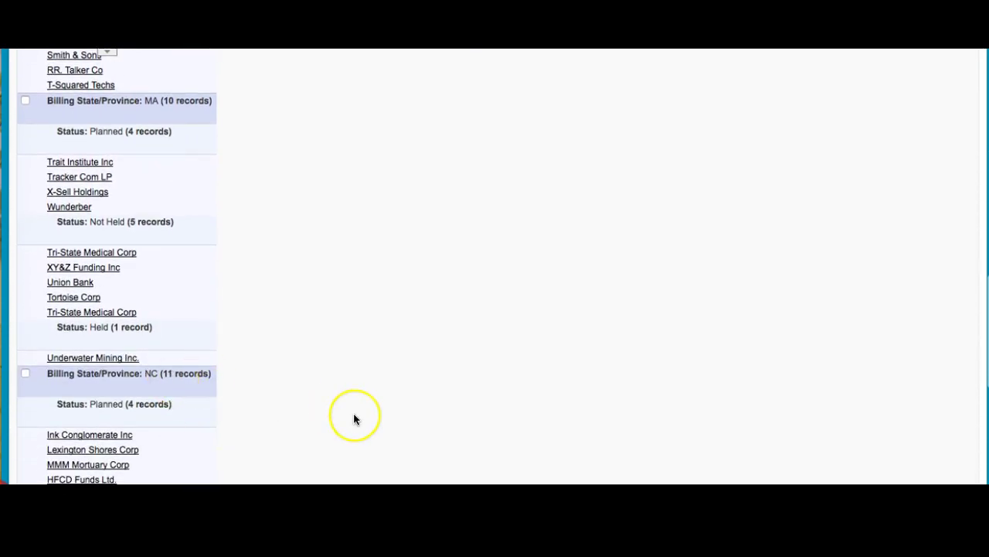
{"action": "scroll", "coordinate": [353, 415], "scroll_direction": "up", "scroll_amount": 6}
{"action": "scroll", "coordinate": [354, 417], "scroll_direction": "up", "scroll_amount": 6}
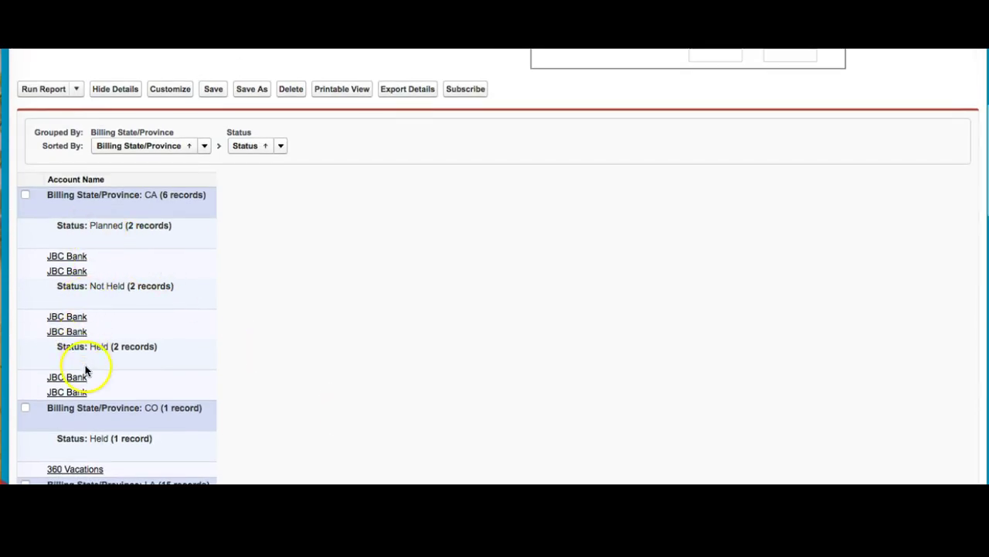
{"action": "scroll", "coordinate": [370, 248], "scroll_direction": "up", "scroll_amount": 2}
{"action": "scroll", "coordinate": [370, 248], "scroll_direction": "up", "scroll_amount": 1}
- Reopen the report for customization and check the row 3 question in the sheet for the filters it needs
{"action": "left_click", "coordinate": [184, 223]}
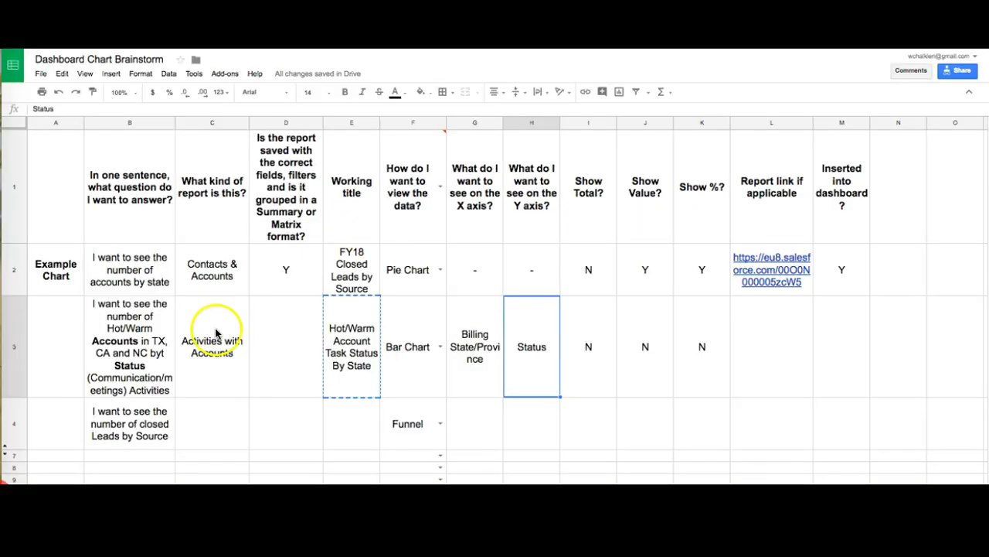
{"action": "left_click", "coordinate": [133, 357]}
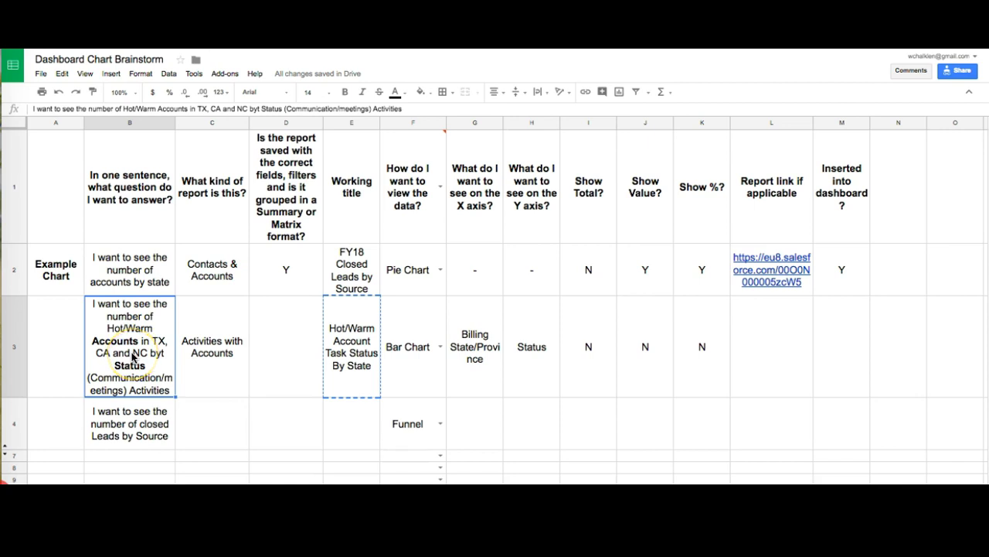
{"action": "left_click", "coordinate": [111, 331]}
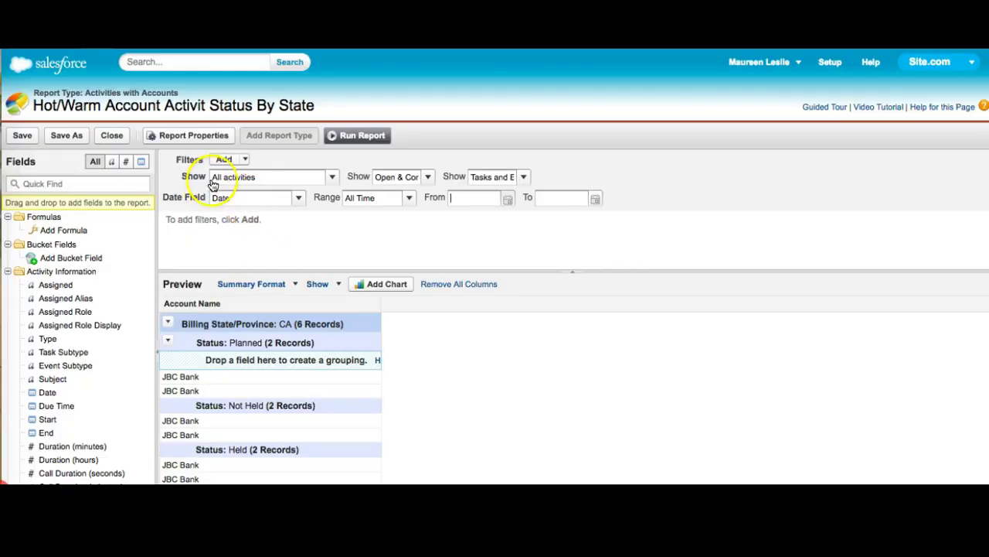
- Keep Open & Completed Activities as the activity status and look over the available date ranges
{"action": "left_click", "coordinate": [426, 176]}
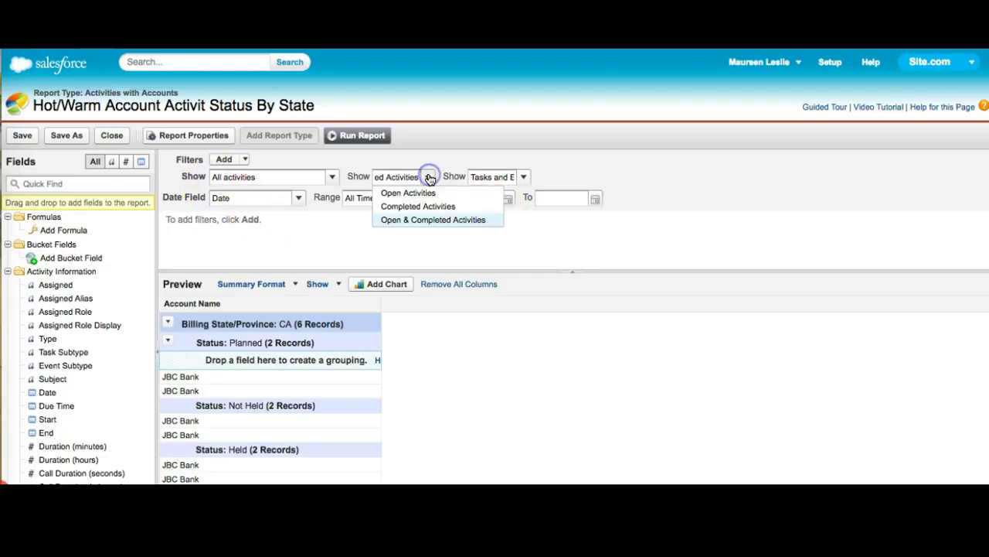
{"action": "left_click", "coordinate": [426, 221]}
{"action": "left_click", "coordinate": [405, 200]}
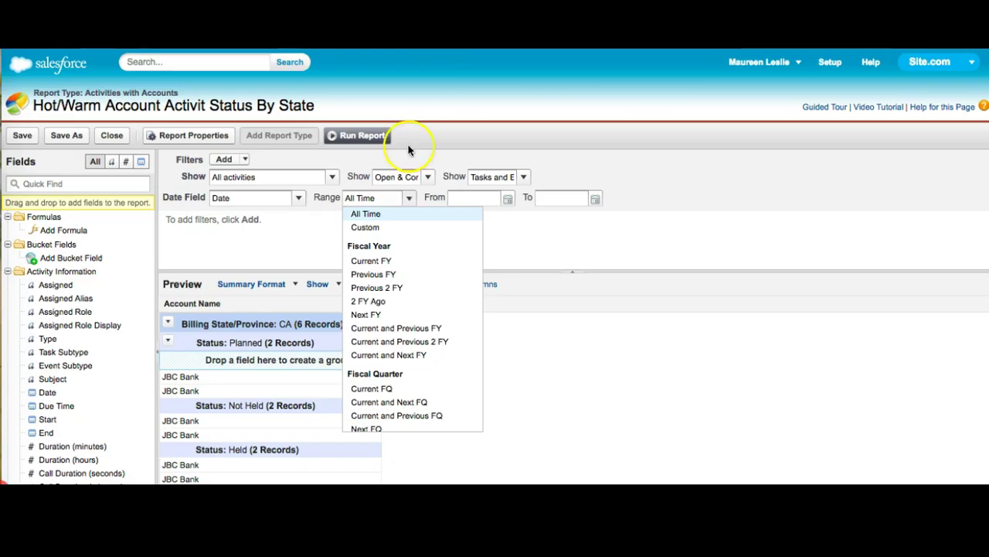
{"action": "left_click", "coordinate": [565, 304]}
- Add a report filter for Billing State/Province equals "CA,TX, NC" and look through the preview
{"action": "left_click", "coordinate": [88, 184]}
{"action": "type", "text": "stat"}
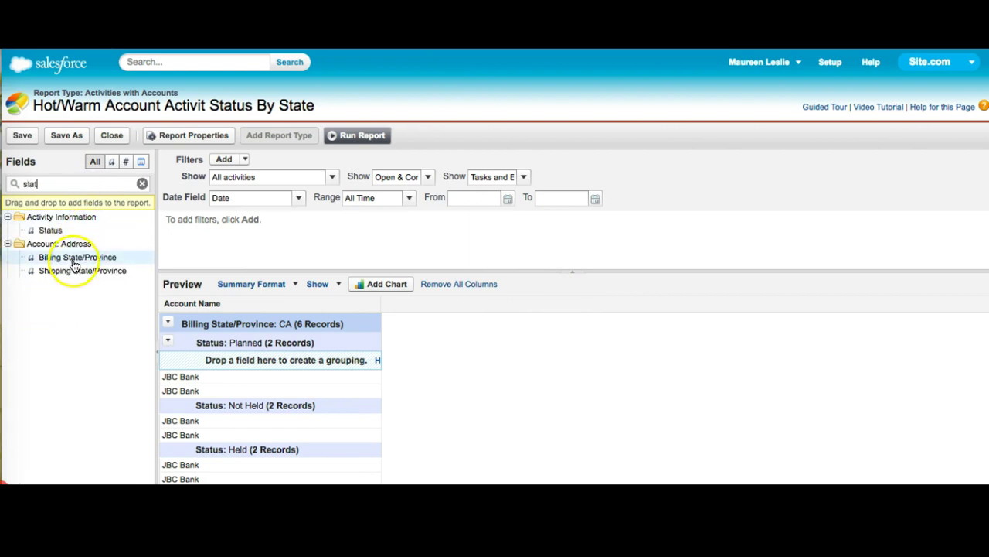
{"action": "left_click_drag", "start_coordinate": [73, 263], "coordinate": [254, 238]}
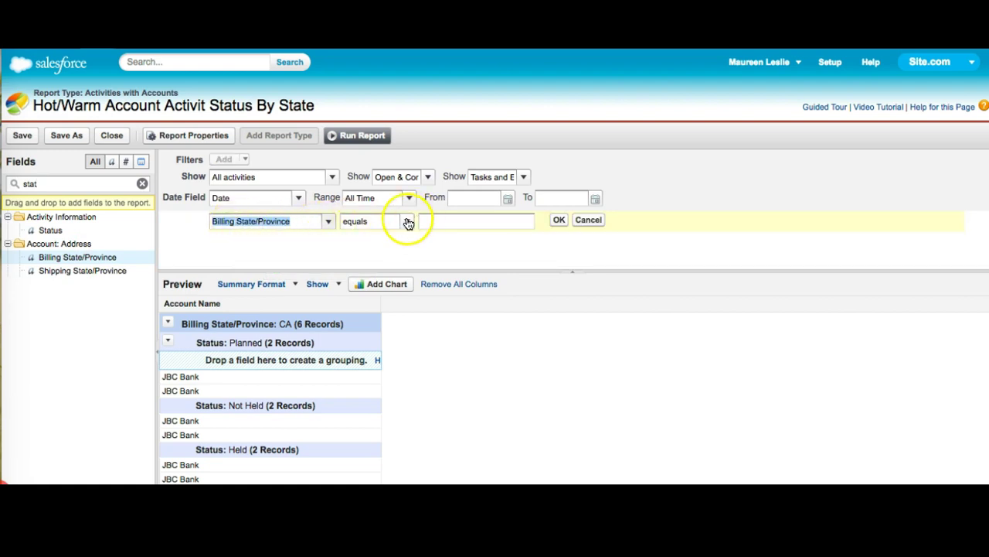
{"action": "left_click", "coordinate": [439, 220]}
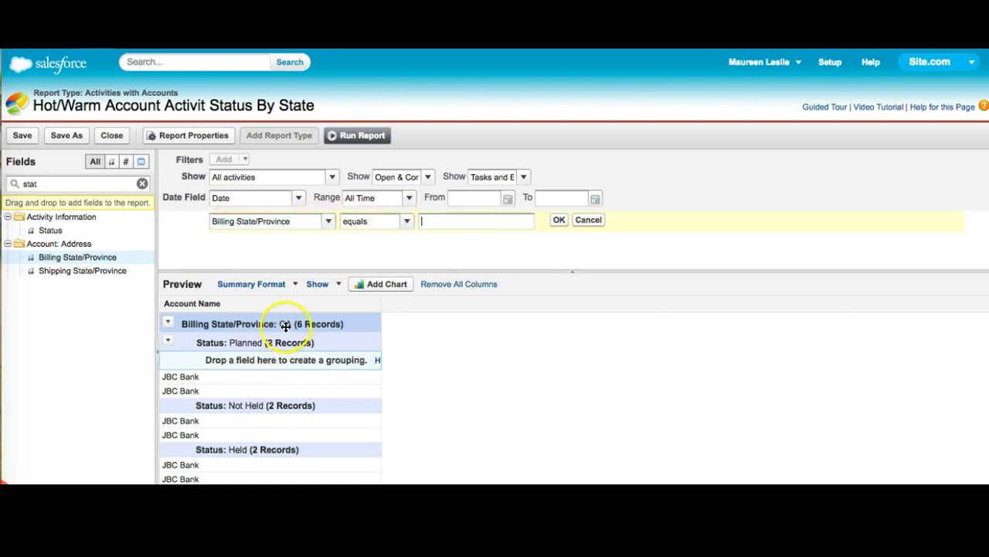
{"action": "type", "text": "CA,"}
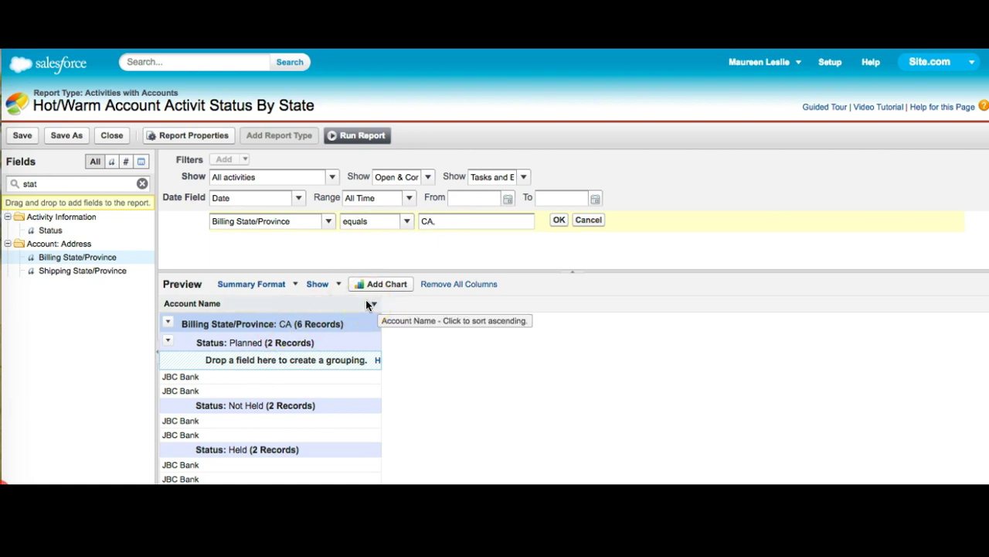
{"action": "left_click", "coordinate": [374, 405]}
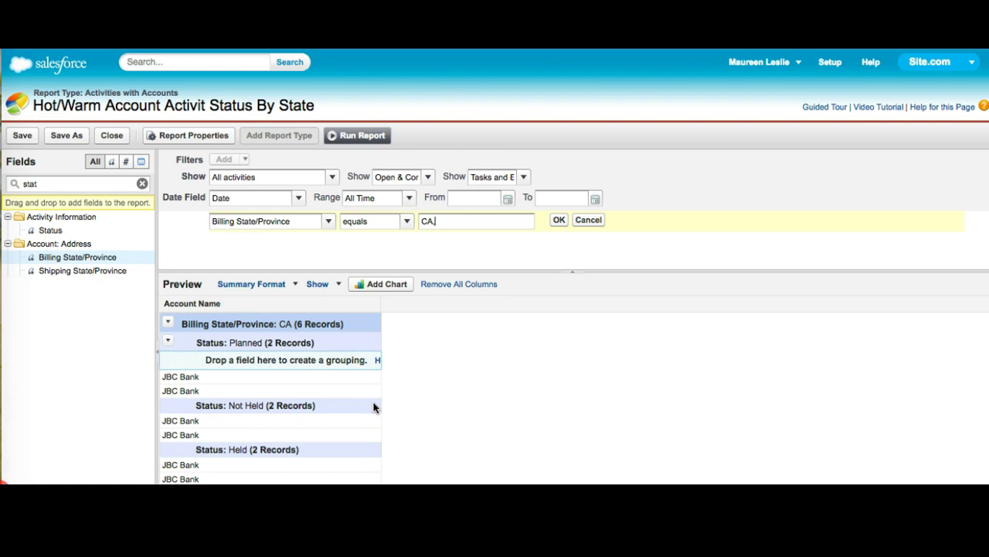
{"action": "type", "text": ",TX,NC"}
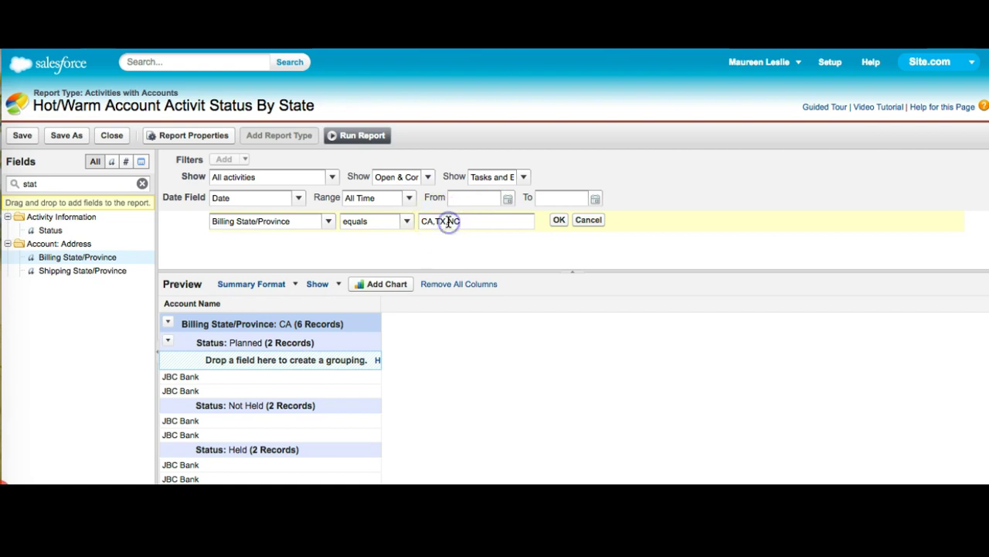
{"action": "left_click", "coordinate": [559, 220]}
{"action": "scroll", "coordinate": [308, 429], "scroll_direction": "down", "scroll_amount": 5}
{"action": "scroll", "coordinate": [307, 429], "scroll_direction": "up", "scroll_amount": 2}
{"action": "scroll", "coordinate": [308, 436], "scroll_direction": "up", "scroll_amount": 3}
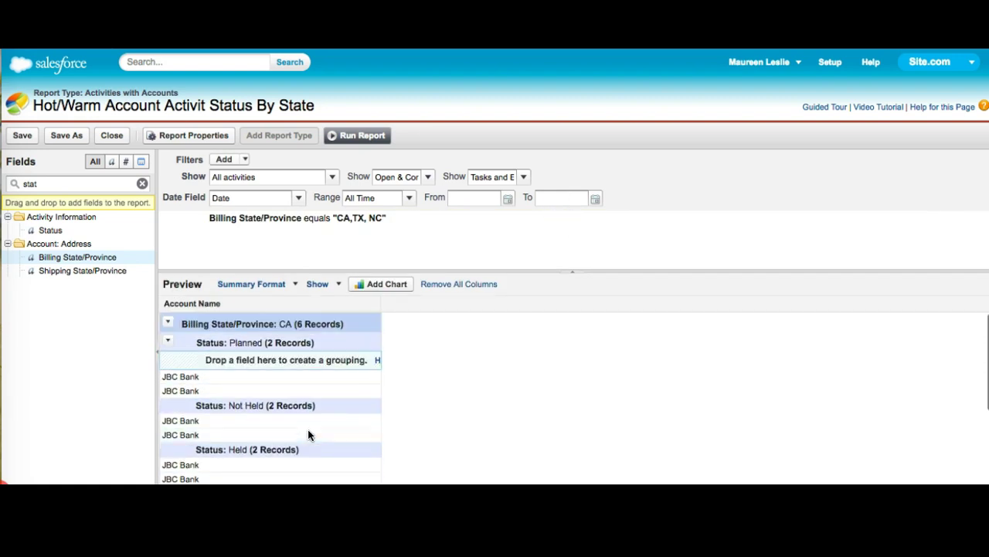
- Remove the space before NC in the Billing State/Province filter and review the state groups in the preview
{"action": "left_click", "coordinate": [379, 221]}
{"action": "left_click", "coordinate": [452, 221]}
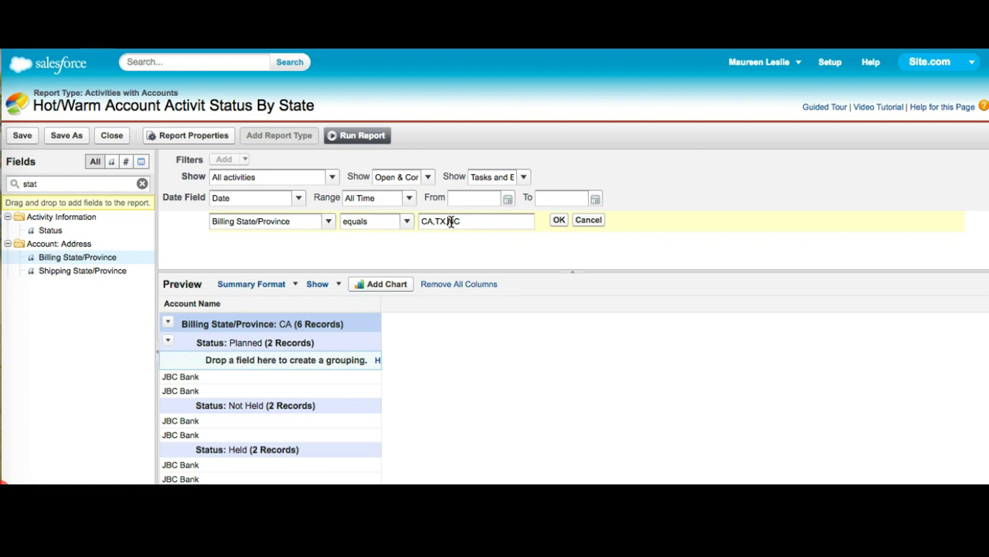
{"action": "left_click", "coordinate": [559, 221]}
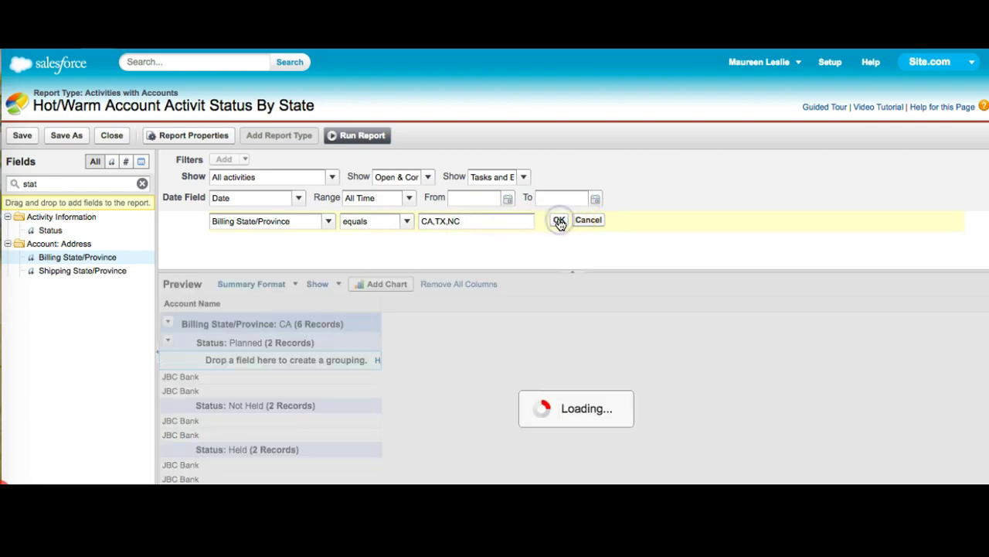
{"action": "scroll", "coordinate": [270, 402], "scroll_direction": "down", "scroll_amount": 5}
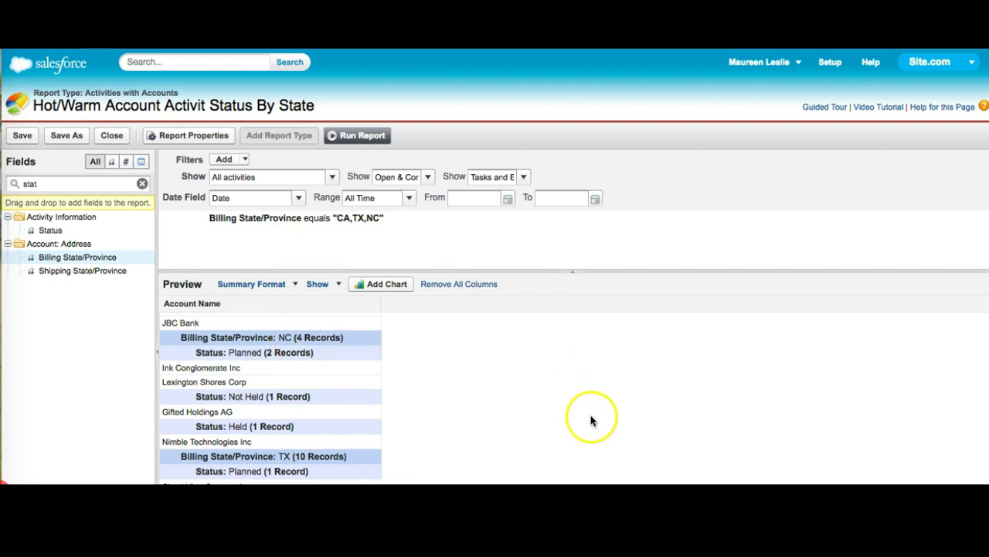
{"action": "scroll", "coordinate": [446, 400], "scroll_direction": "down", "scroll_amount": 3}
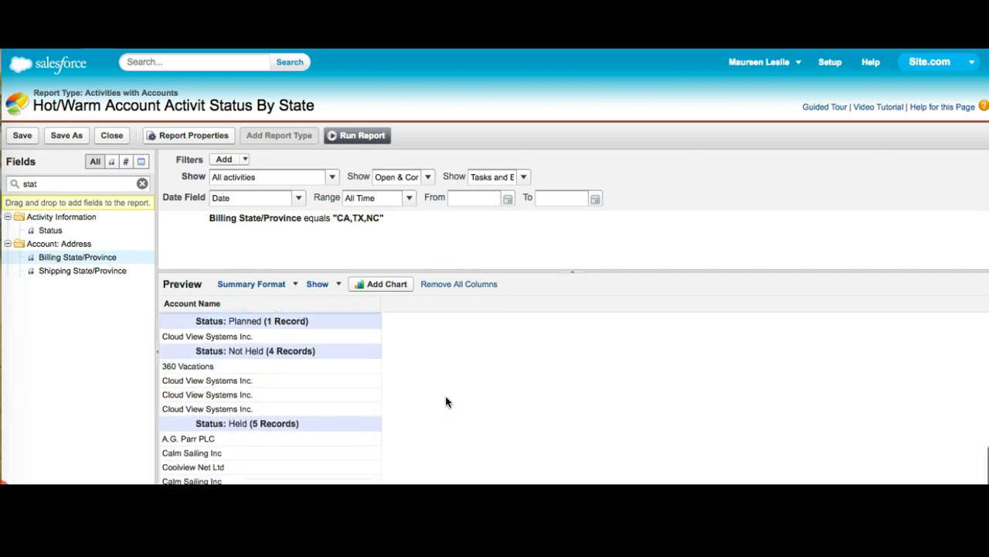
{"action": "scroll", "coordinate": [446, 401], "scroll_direction": "up", "scroll_amount": 10}
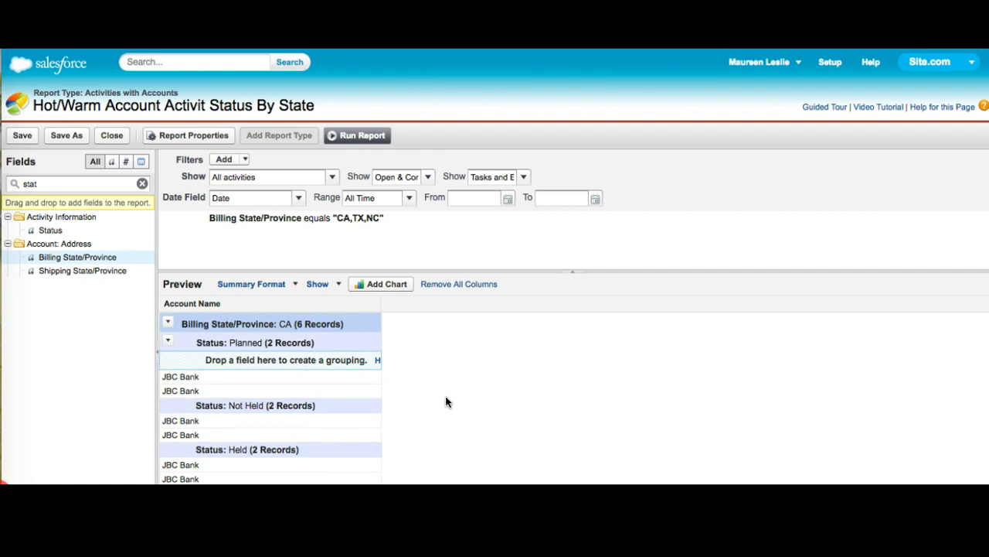
- Try adding LA to the Billing State/Province filter, and set the filter back to CA,TX,NC
{"action": "left_click", "coordinate": [397, 218]}
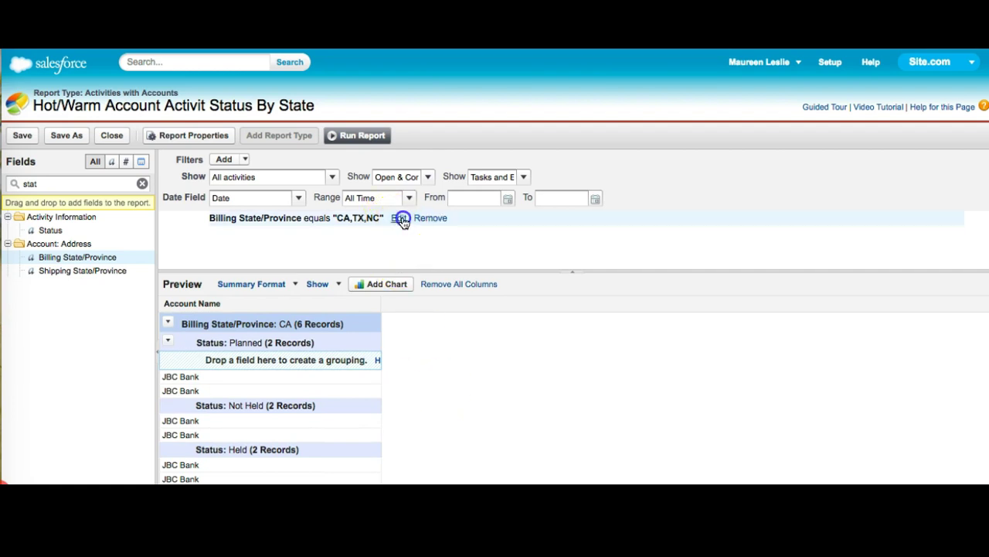
{"action": "left_click", "coordinate": [461, 221]}
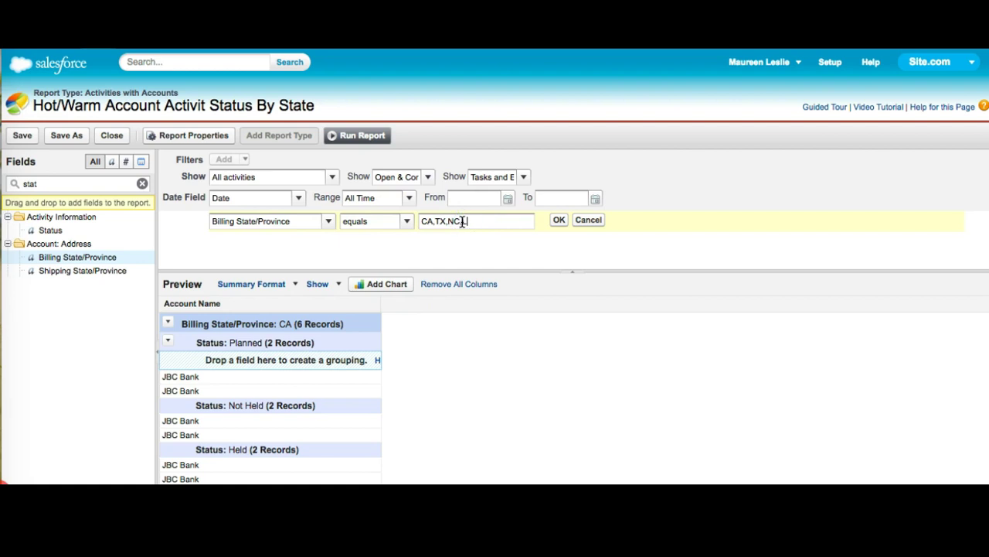
{"action": "left_click", "coordinate": [559, 222]}
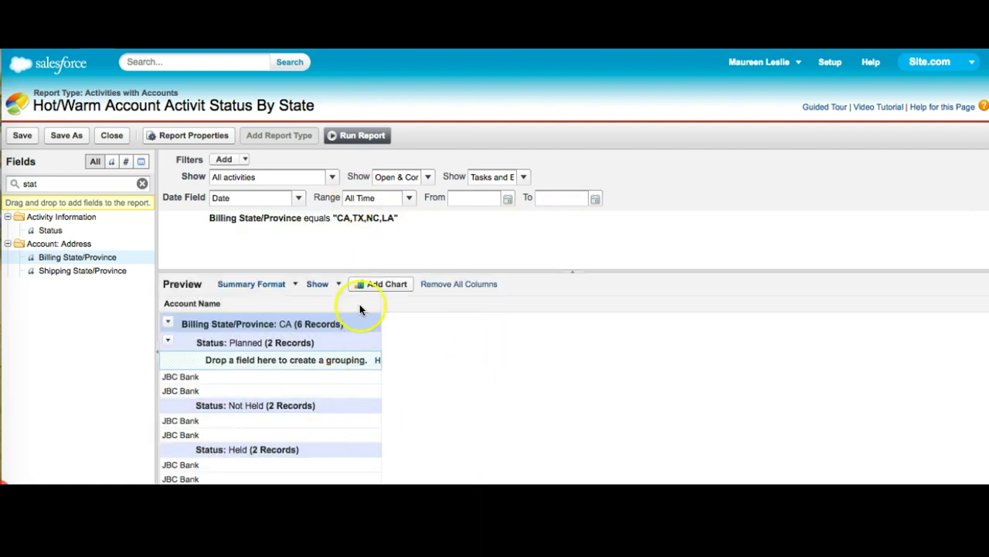
{"action": "left_click", "coordinate": [410, 218]}
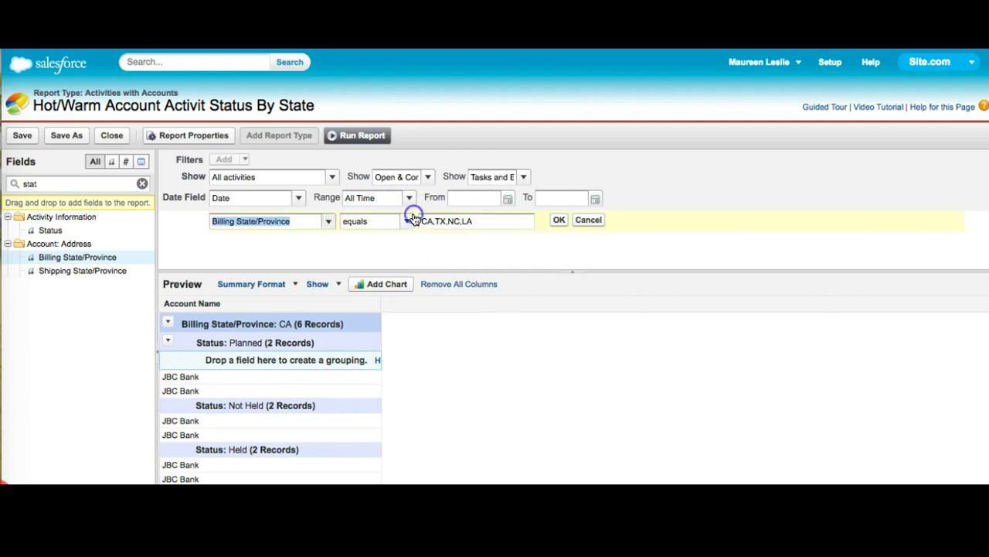
{"action": "left_click", "coordinate": [473, 222]}
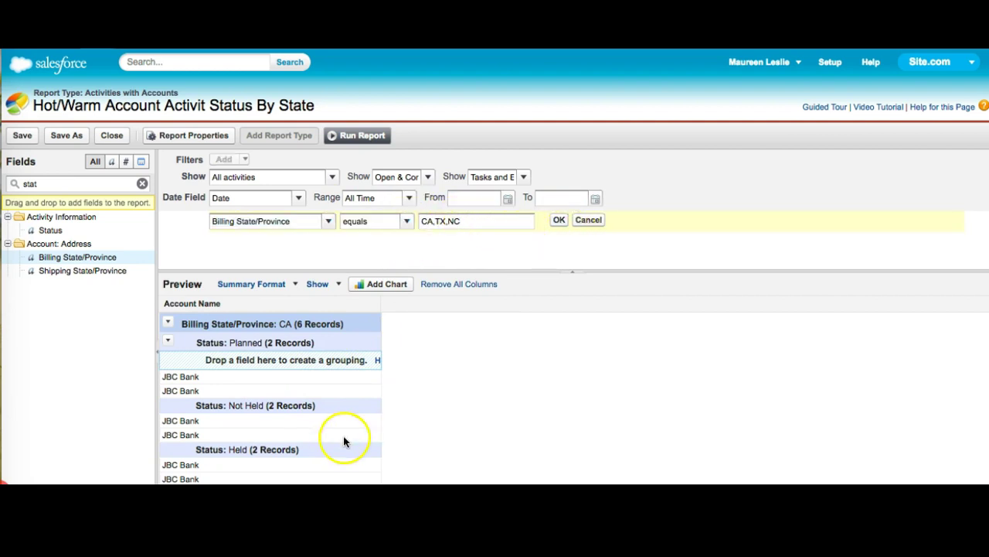
{"action": "left_click", "coordinate": [559, 219]}
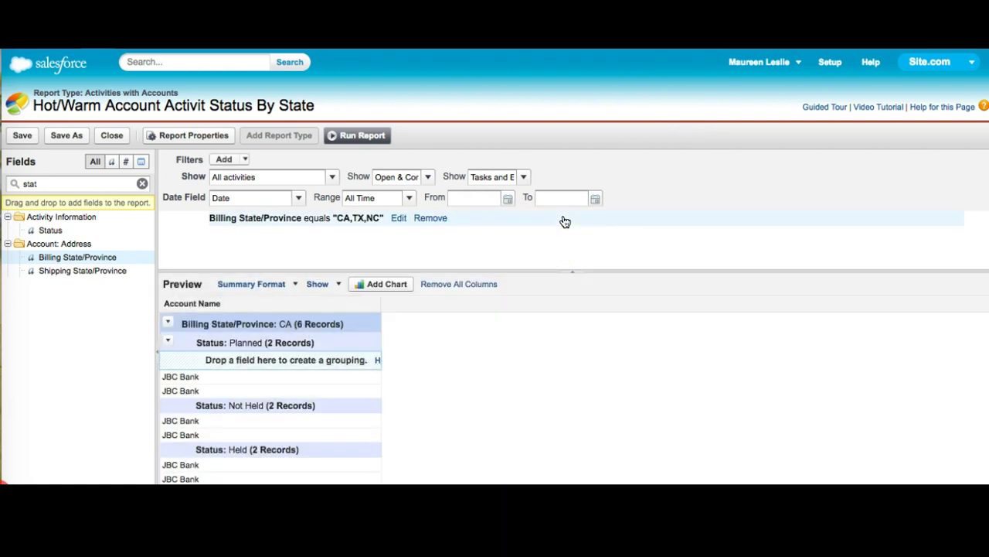
- Run the report and hide its details to show only the state and status groupings
{"action": "left_click", "coordinate": [356, 137]}
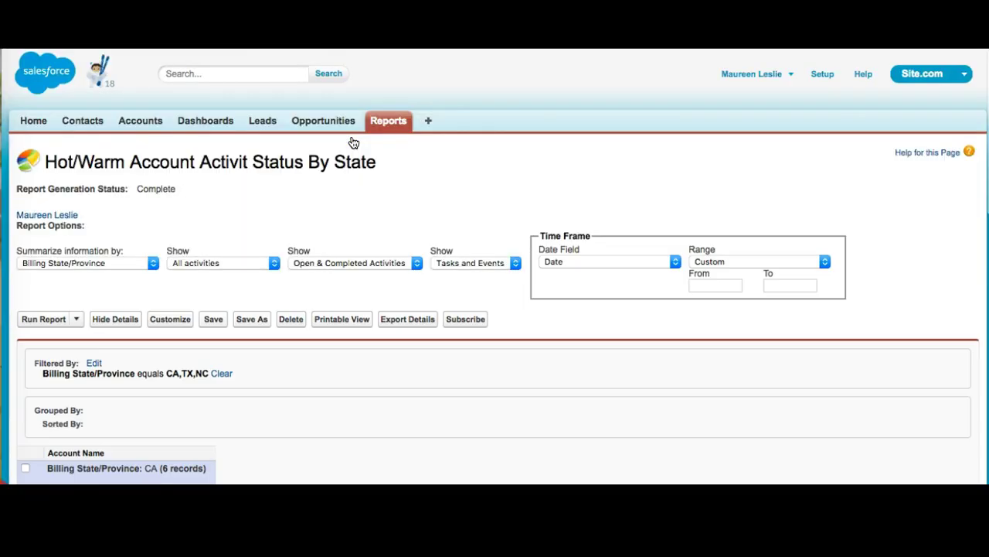
{"action": "left_click", "coordinate": [122, 320]}
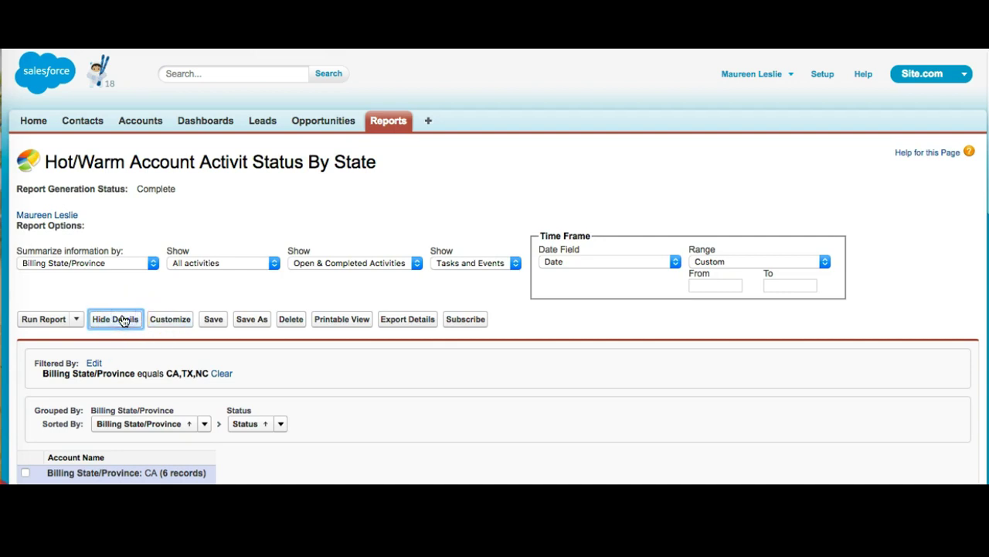
{"action": "scroll", "coordinate": [453, 468], "scroll_direction": "down", "scroll_amount": 5}
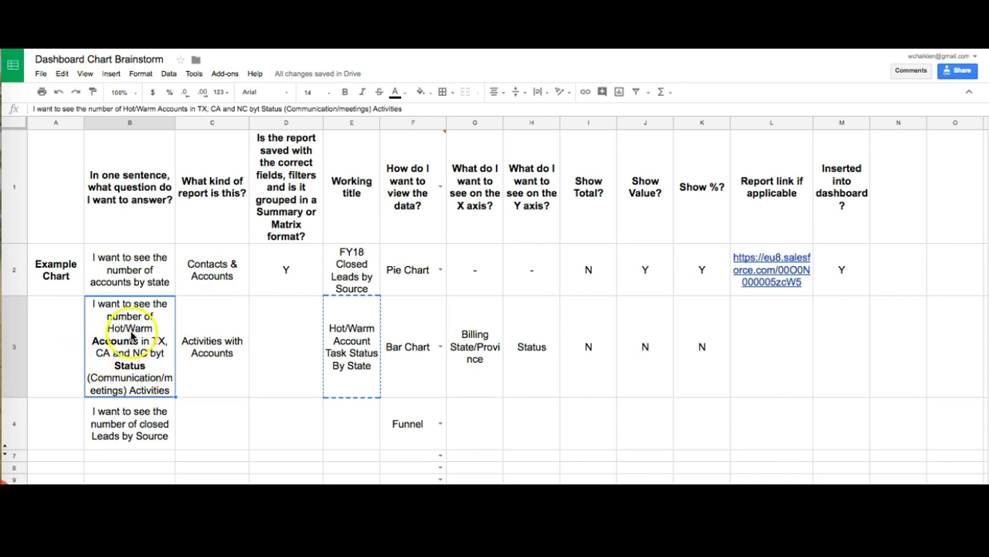
- In the Dashboard Chart Brainstorm sheet, italicize the words Hot/Warm in the row 3 question
{"action": "double_click", "coordinate": [130, 330]}
{"action": "left_click_drag", "start_coordinate": [218, 303], "coordinate": [235, 303]}
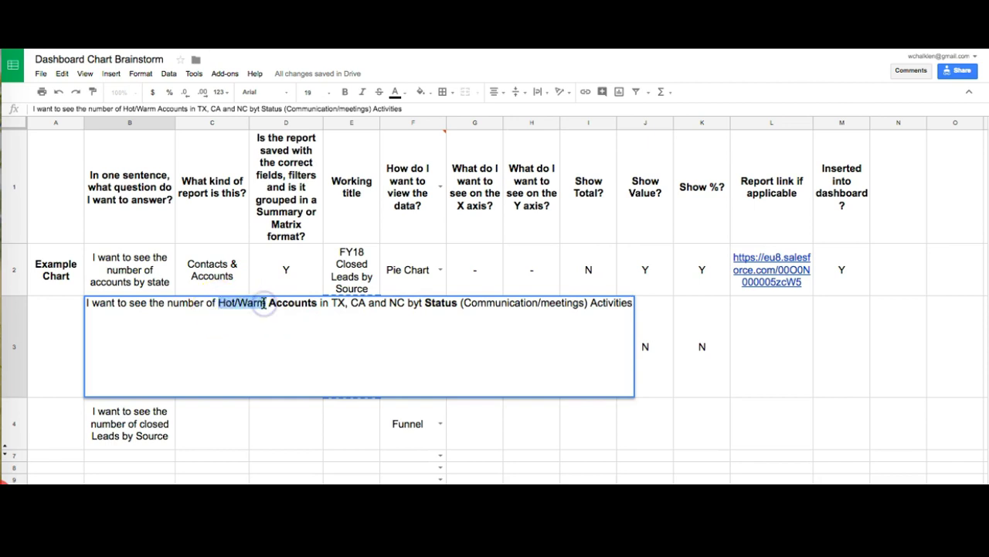
{"action": "key", "text": "ctrl+i"}
{"action": "left_click", "coordinate": [254, 421]}
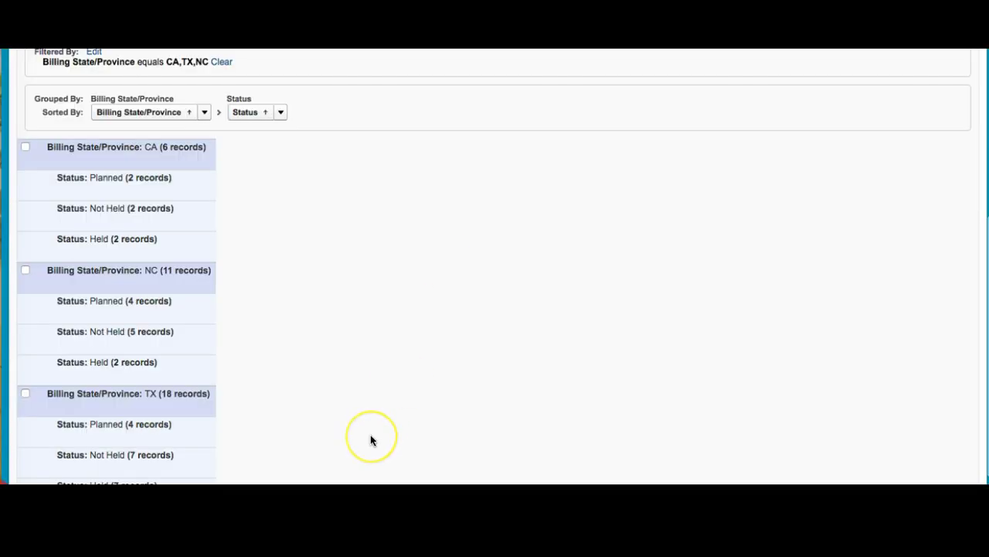
- Reopen the Salesforce report for customization and add a filter for Account/Lead Rating equals Hot, Warm
{"action": "scroll", "coordinate": [370, 434], "scroll_direction": "up", "scroll_amount": 5}
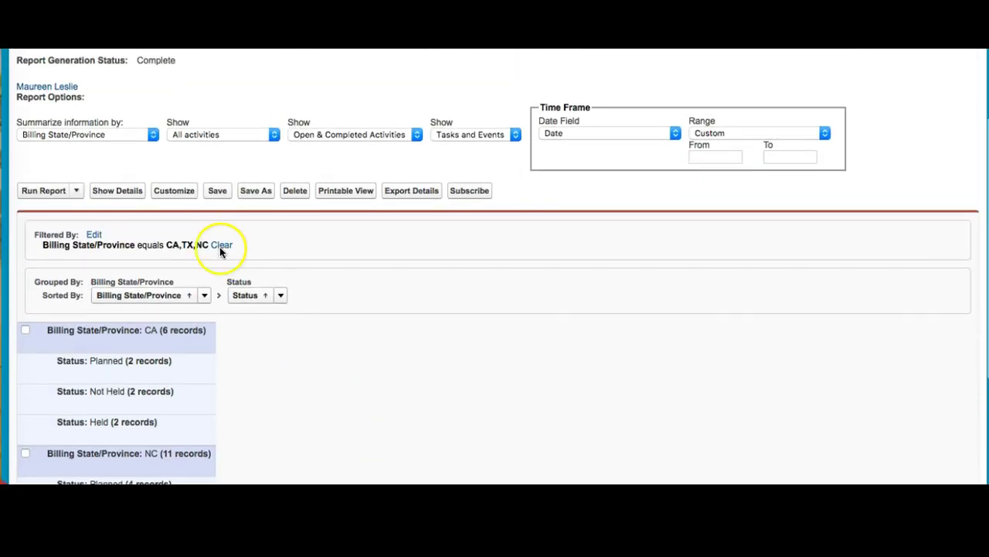
{"action": "left_click", "coordinate": [184, 190]}
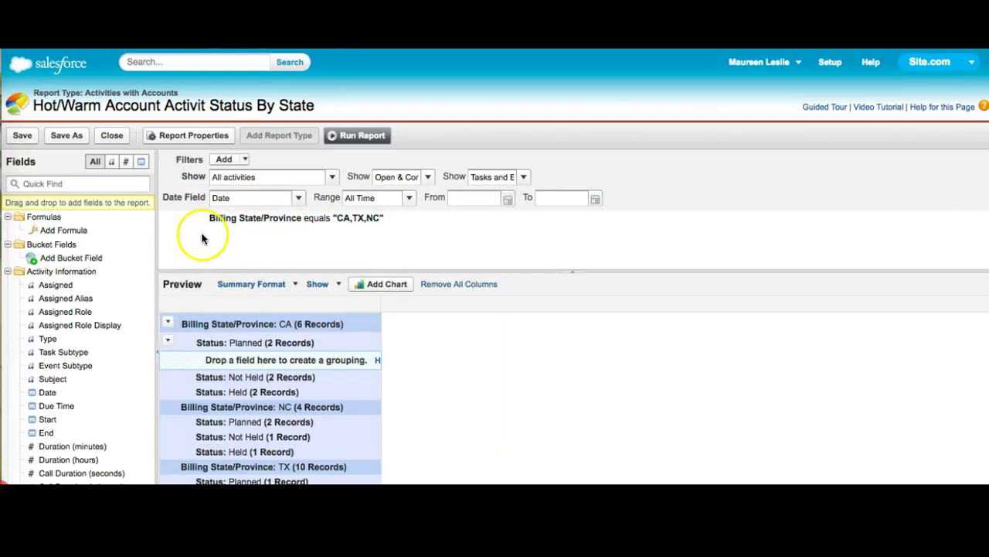
{"action": "left_click", "coordinate": [93, 189]}
{"action": "type", "text": "rati"}
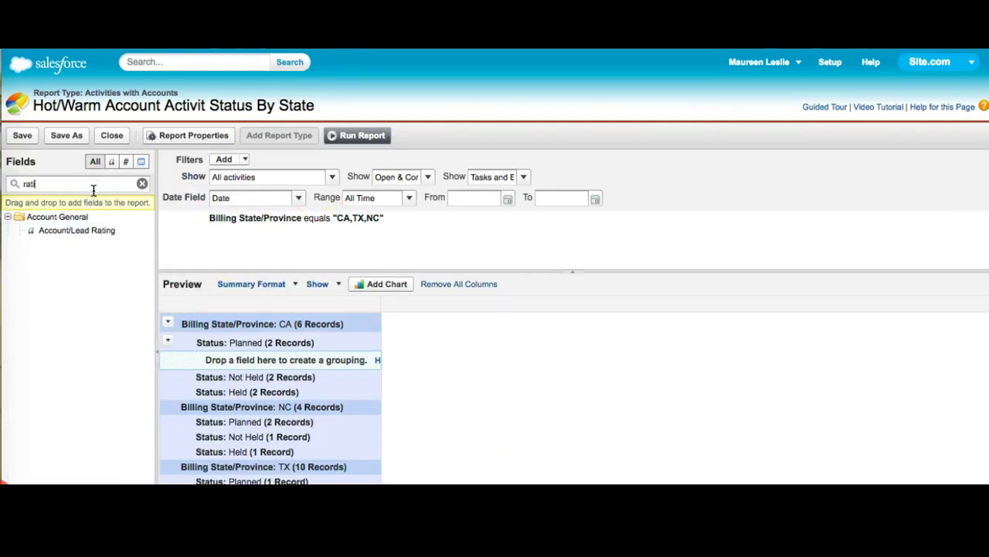
{"action": "left_click", "coordinate": [64, 236]}
{"action": "left_click_drag", "start_coordinate": [57, 235], "coordinate": [223, 237]}
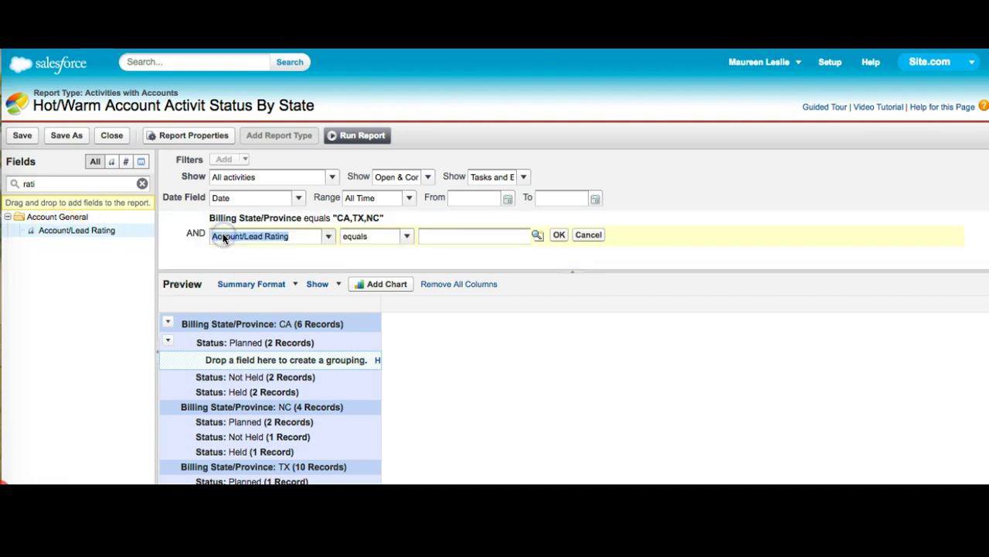
{"action": "left_click", "coordinate": [537, 235]}
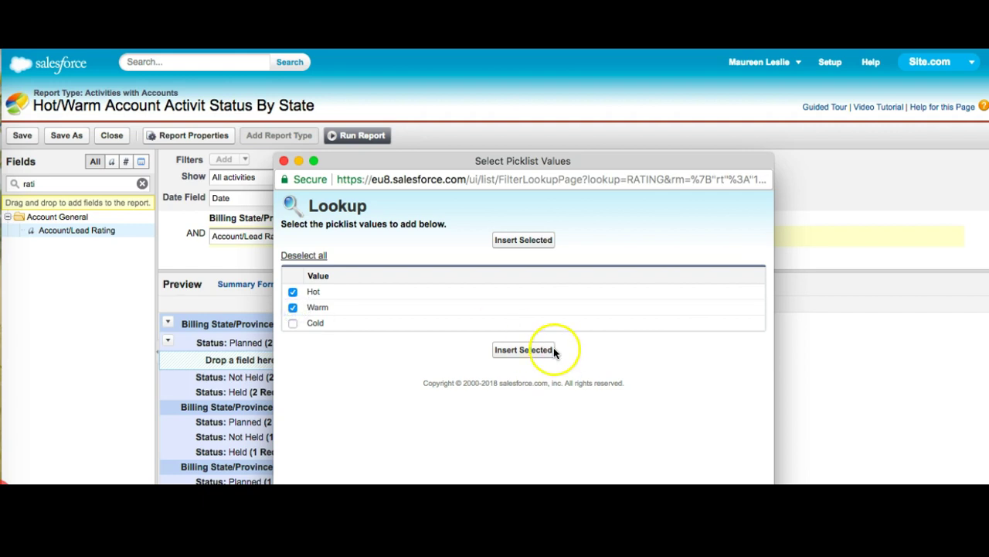
{"action": "left_click", "coordinate": [527, 349]}
{"action": "left_click", "coordinate": [559, 235]}
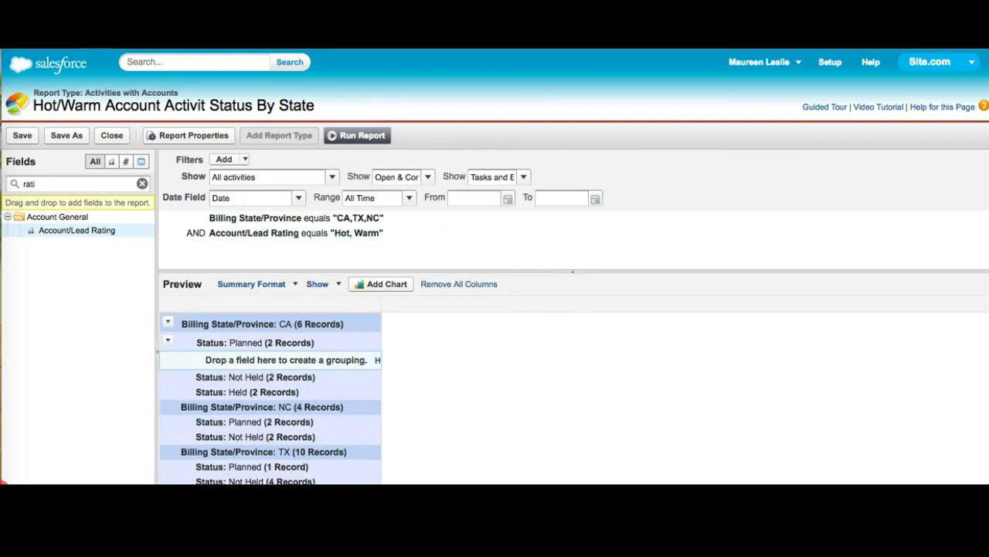
- Run the filtered report and review the record counts by state and status and the grand total
{"action": "left_click", "coordinate": [354, 139]}
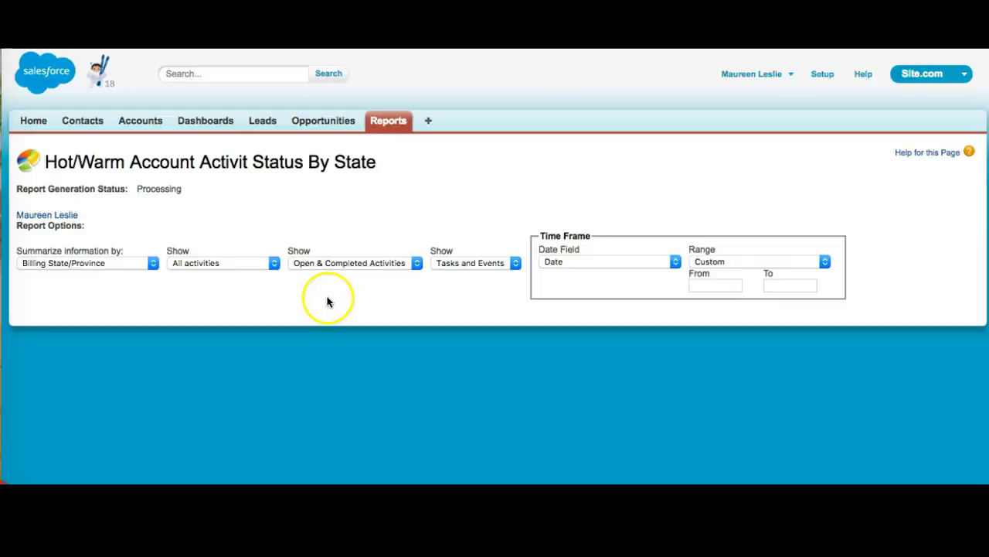
{"action": "scroll", "coordinate": [299, 404], "scroll_direction": "down", "scroll_amount": 5}
{"action": "scroll", "coordinate": [301, 411], "scroll_direction": "down", "scroll_amount": 1}
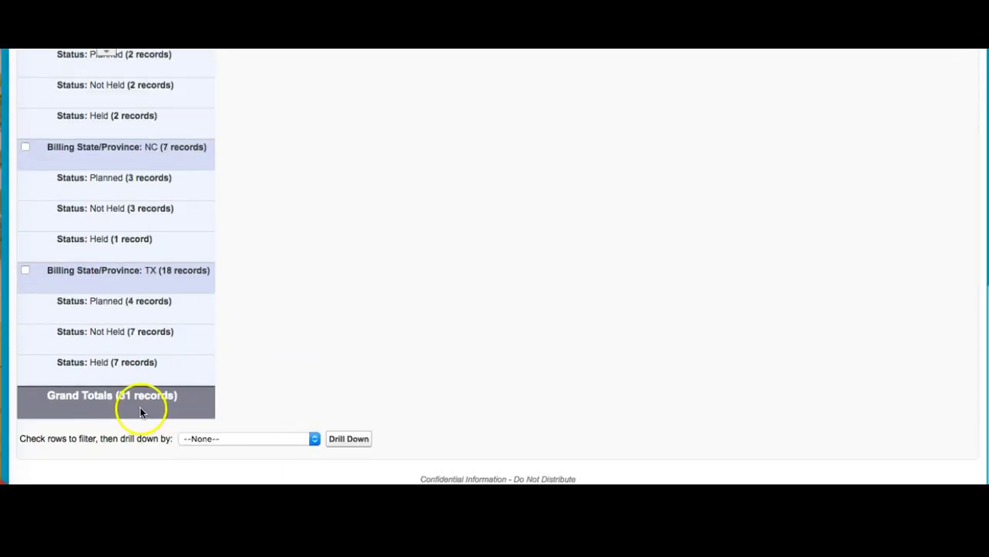
{"action": "scroll", "coordinate": [283, 362], "scroll_direction": "up", "scroll_amount": 6}
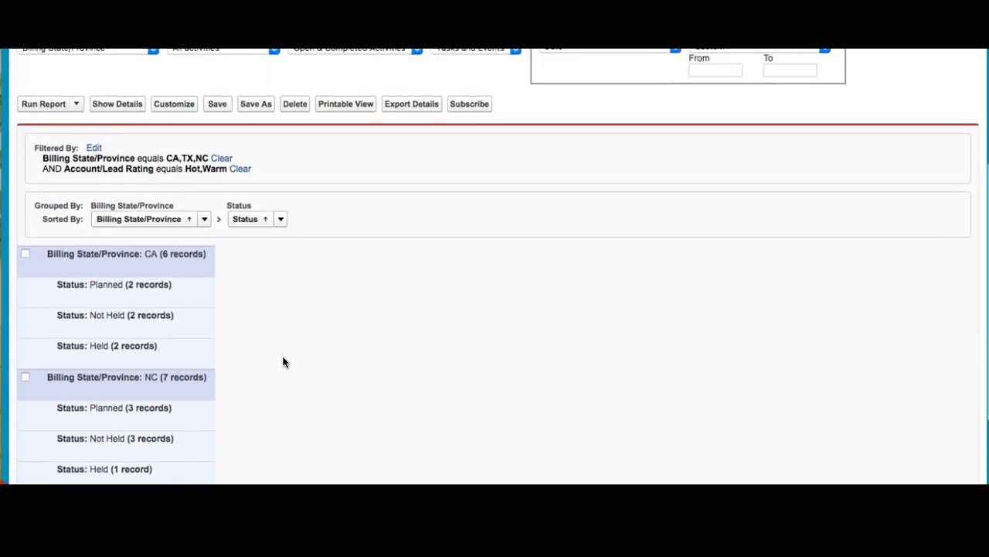
{"action": "scroll", "coordinate": [283, 362], "scroll_direction": "down", "scroll_amount": 4}
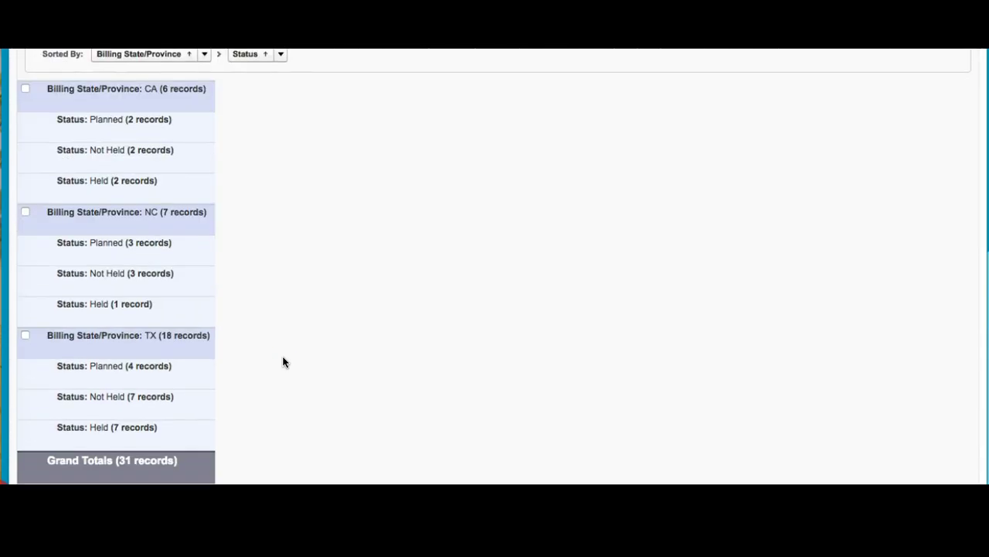
- Reopen the Salesforce report for customization, and enter Y in cell D3 of the Dashboard Chart Brainstorm sheet
{"action": "scroll", "coordinate": [283, 360], "scroll_direction": "up", "scroll_amount": 7}
{"action": "left_click", "coordinate": [182, 218]}
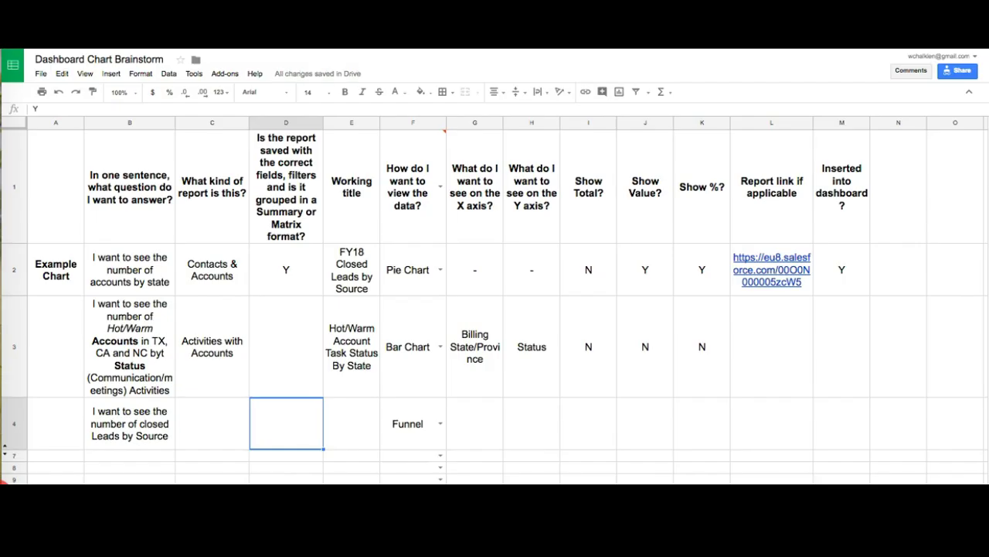
{"action": "left_click", "coordinate": [299, 357]}
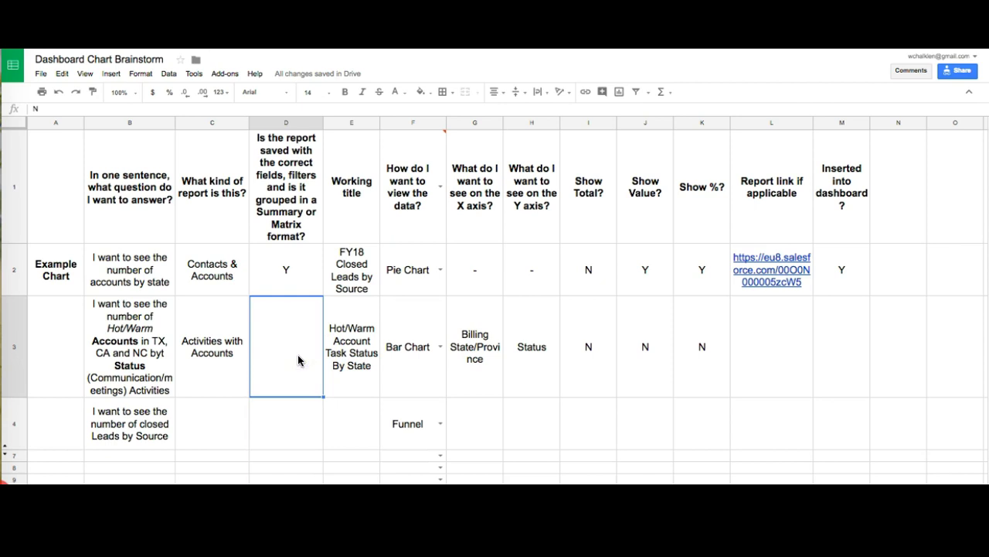
{"action": "type", "text": "Y"}
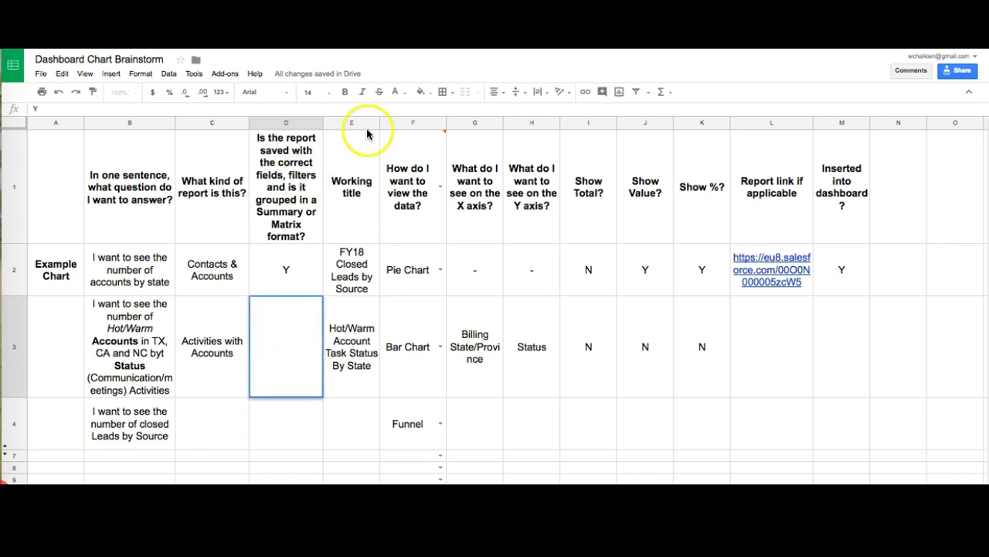
- Set the text color of the row 3 answer in the report-saved column to black
{"action": "left_click", "coordinate": [405, 103]}
{"action": "left_click", "coordinate": [404, 103]}
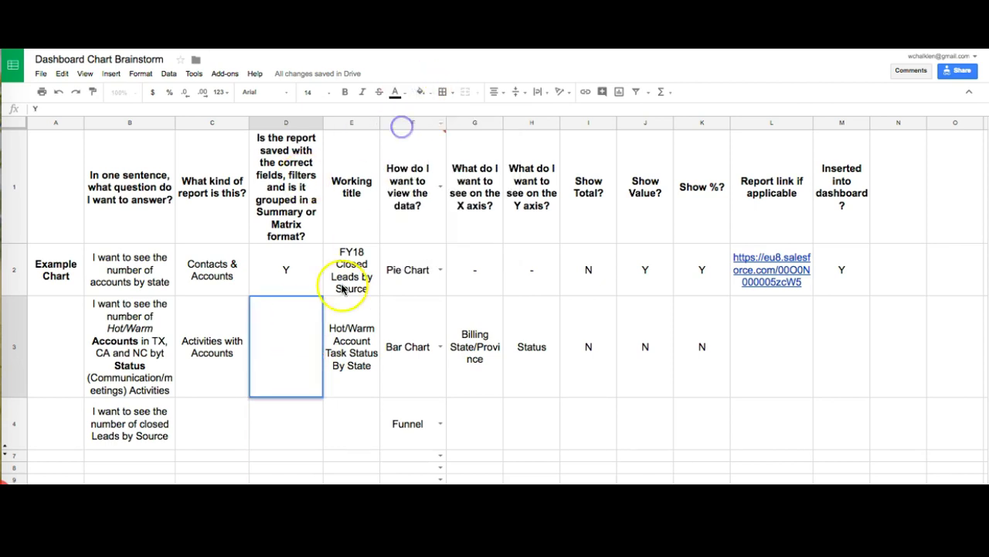
{"action": "left_click", "coordinate": [284, 431]}
{"action": "left_click", "coordinate": [282, 334]}
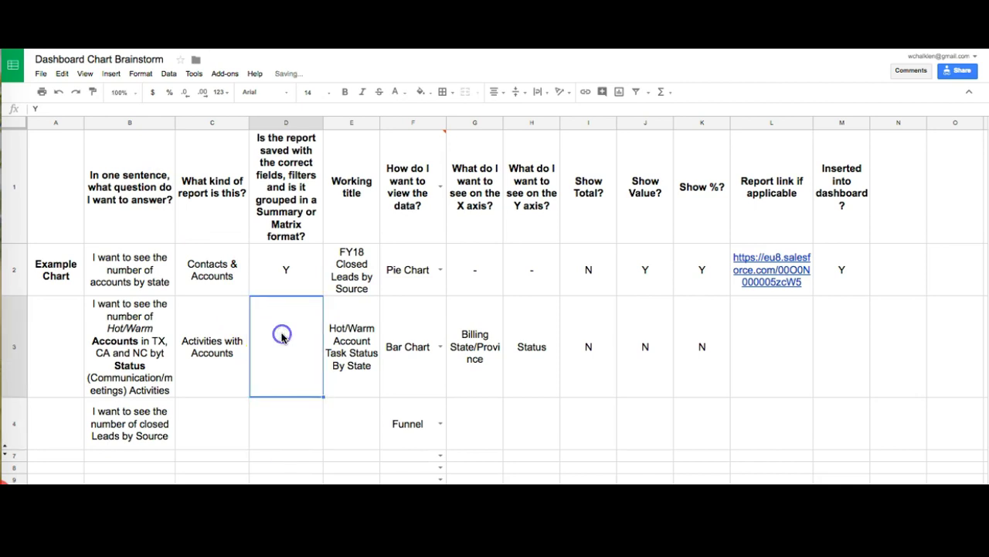
{"action": "left_click", "coordinate": [397, 92]}
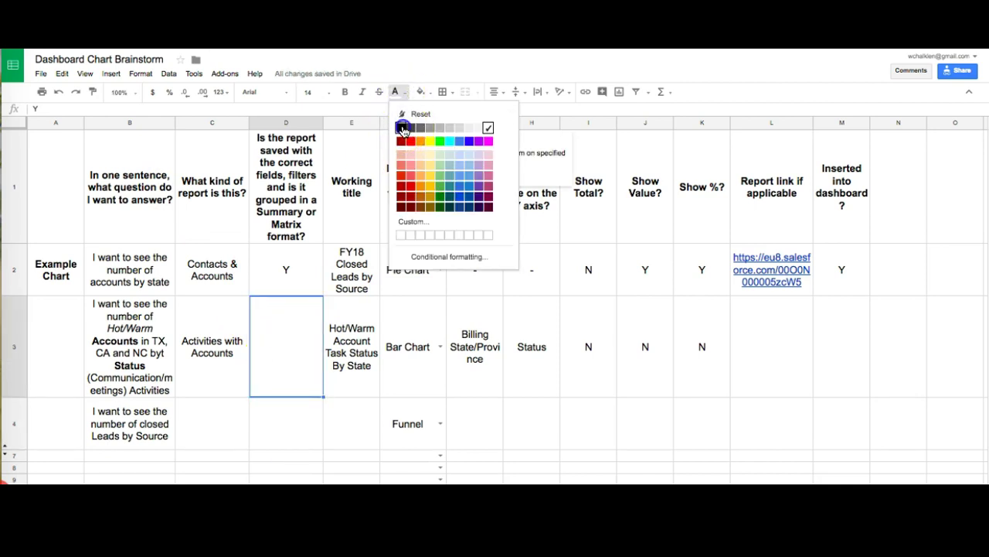
{"action": "left_click", "coordinate": [403, 127]}
{"action": "left_click", "coordinate": [261, 408]}
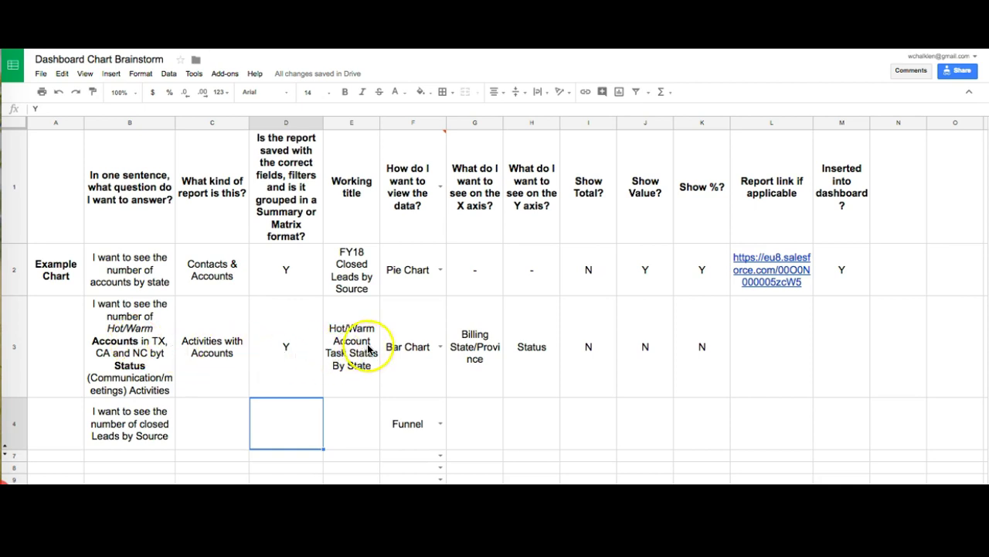
- Switch back to the Salesforce report and review its state and status groupings and its Billing State/Province and Account/Lead Rating filters
{"action": "mouse_move", "coordinate": [410, 154]}
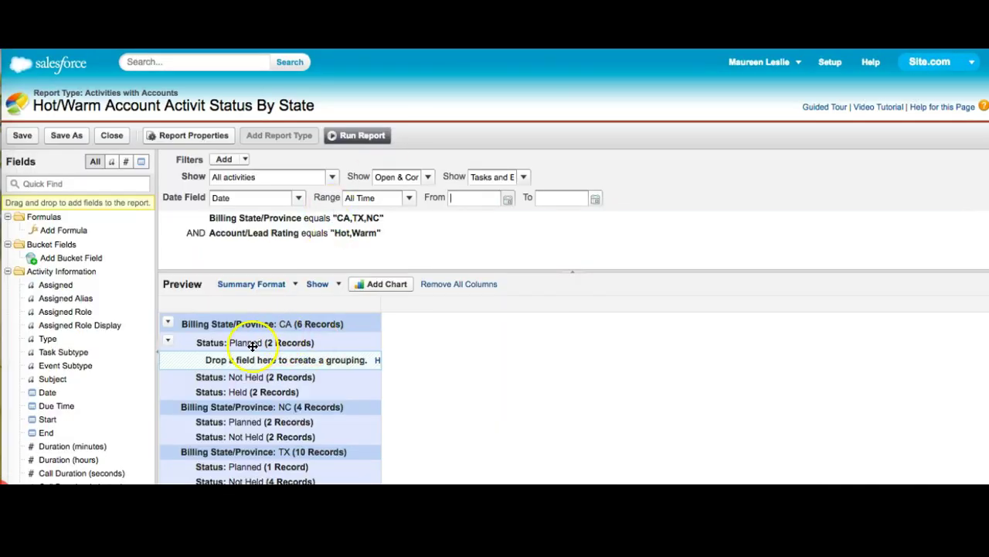
{"action": "mouse_move", "coordinate": [348, 218]}
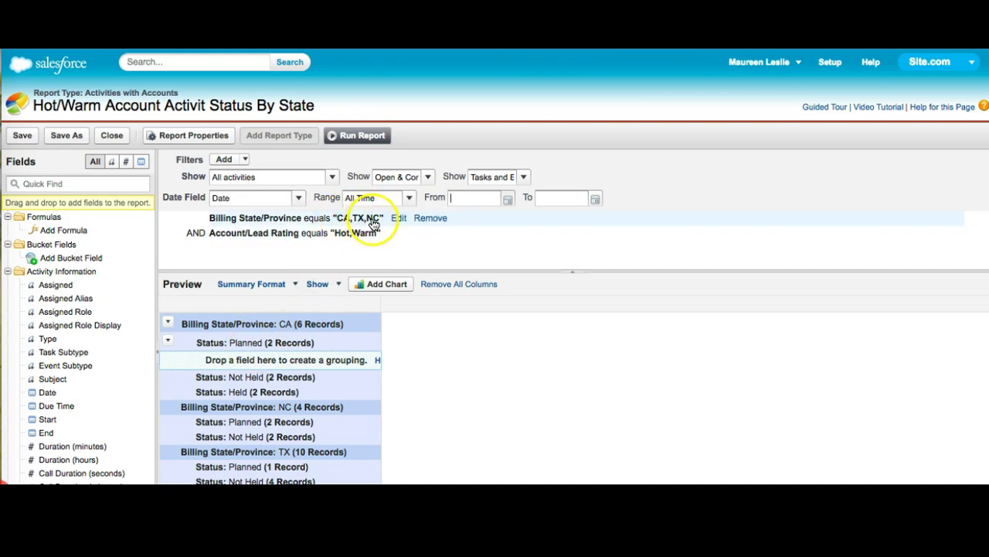
{"action": "mouse_move", "coordinate": [287, 232]}
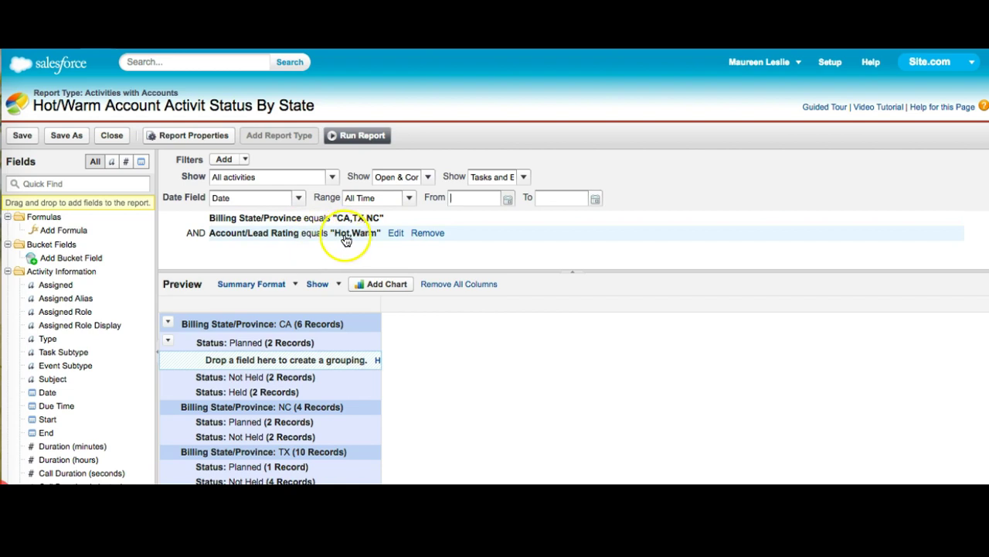